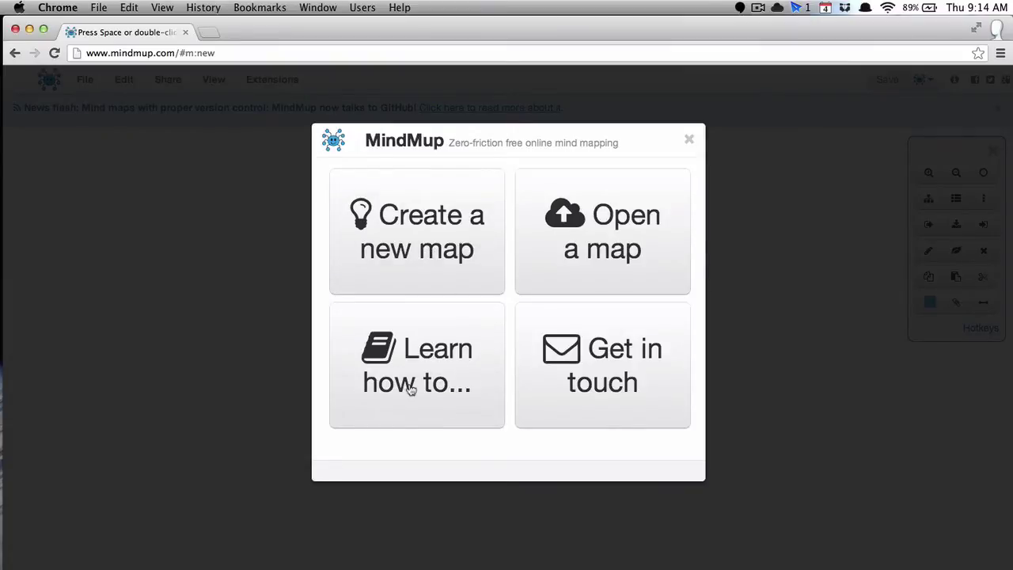
Create a new public online mind map and dismiss the news banner above the canvas
{"action": "left_click", "coordinate": [426, 234]}
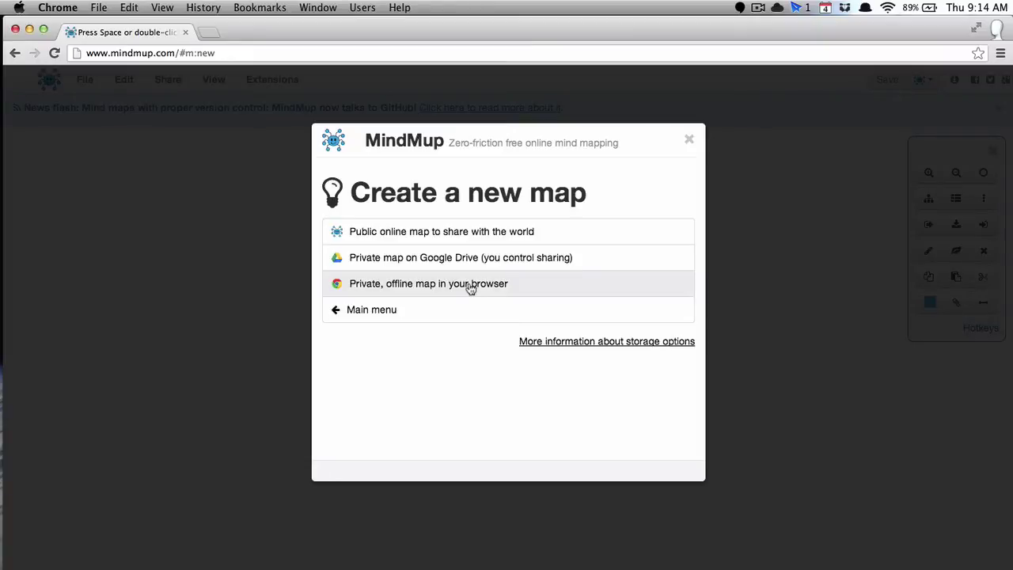
{"action": "left_click", "coordinate": [460, 232]}
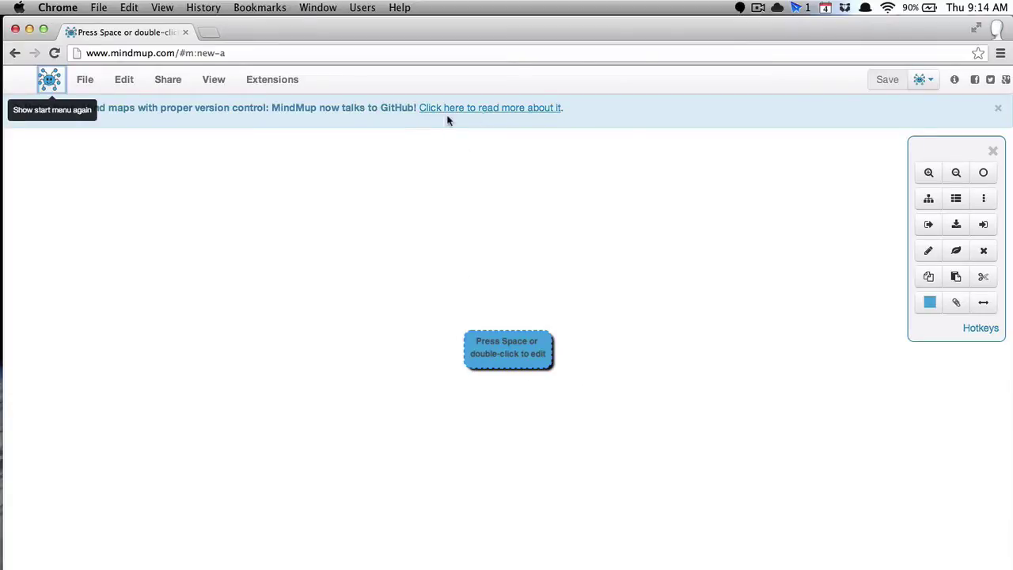
{"action": "left_click", "coordinate": [998, 108]}
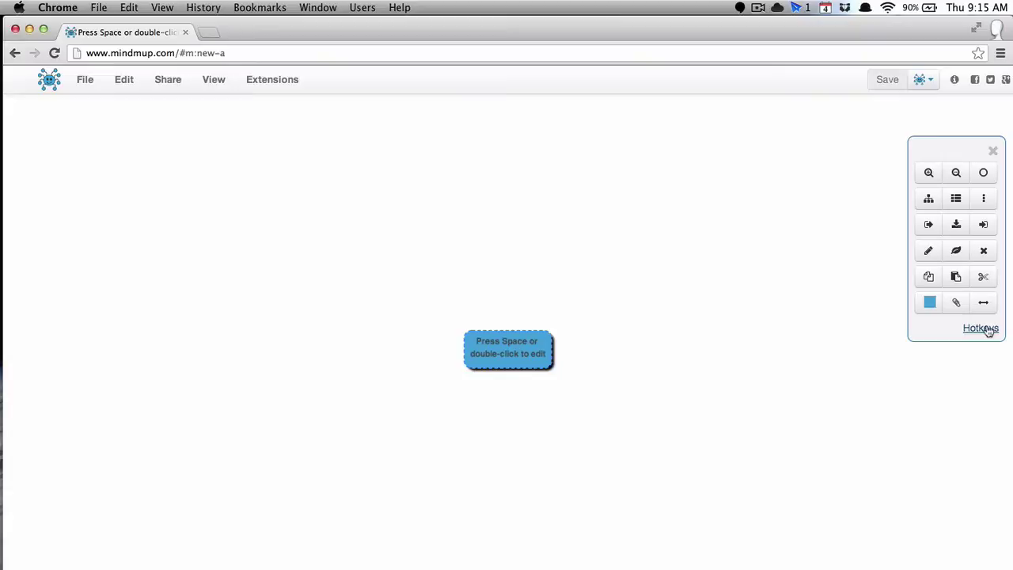
Open the keyboard shortcuts reference, review the node manipulation, editing and selection shortcuts, and return to the map
{"action": "left_click", "coordinate": [987, 331]}
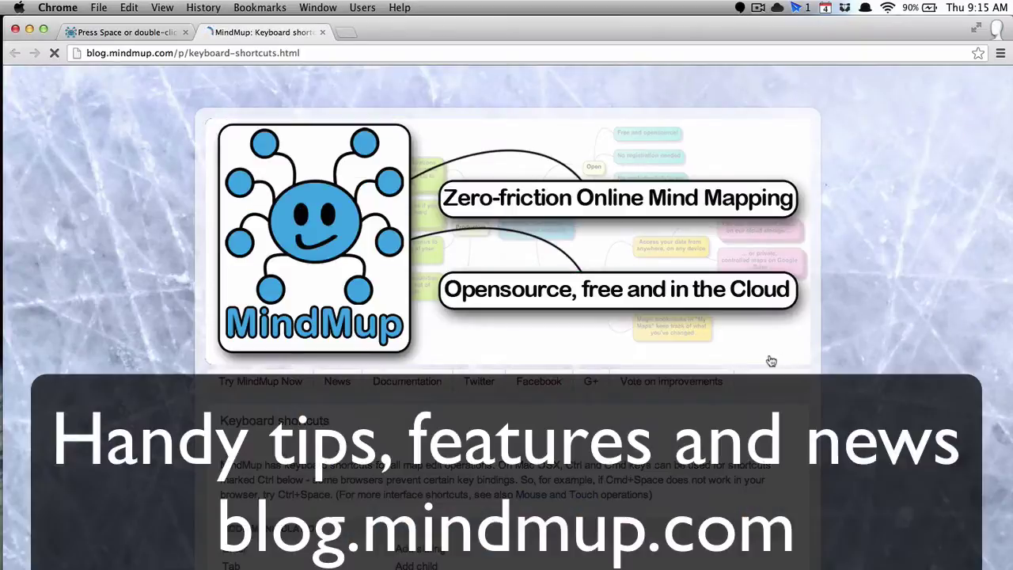
{"action": "scroll", "coordinate": [764, 354], "scroll_direction": "down", "scroll_amount": 3}
{"action": "scroll", "coordinate": [765, 356], "scroll_direction": "down", "scroll_amount": 5}
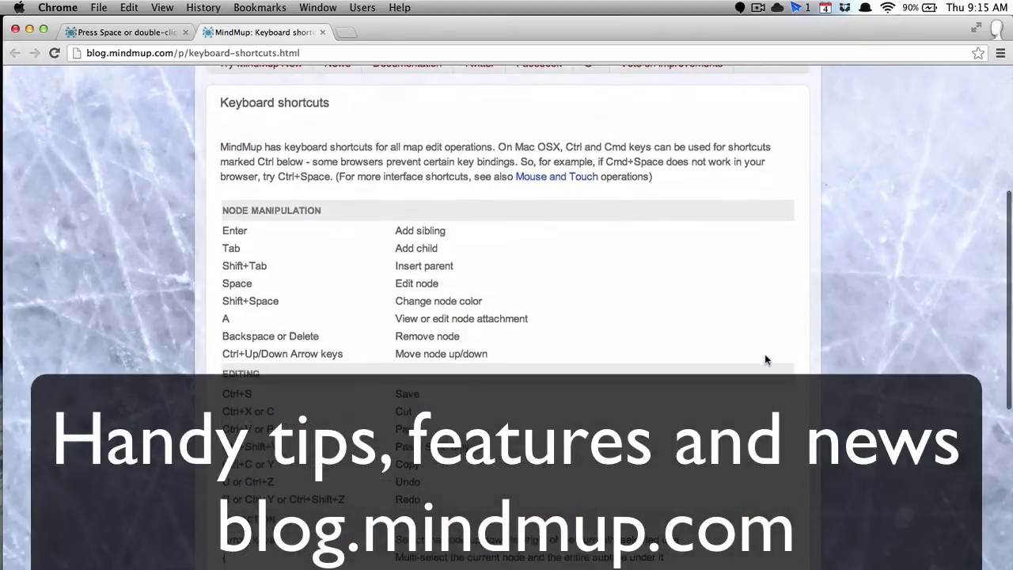
{"action": "scroll", "coordinate": [765, 356], "scroll_direction": "down", "scroll_amount": 3}
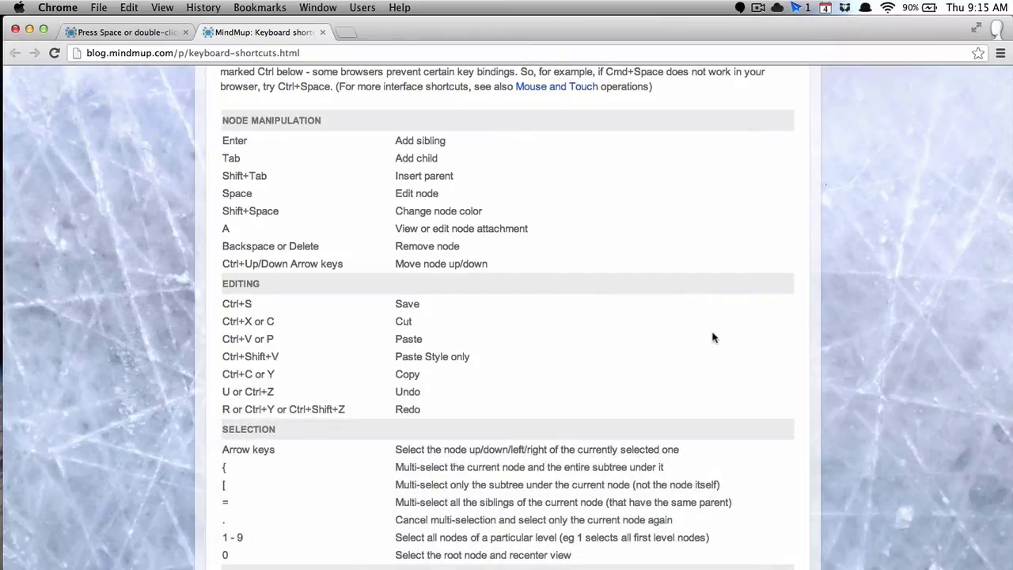
{"action": "key", "text": "ctrl+shift+Tab"}
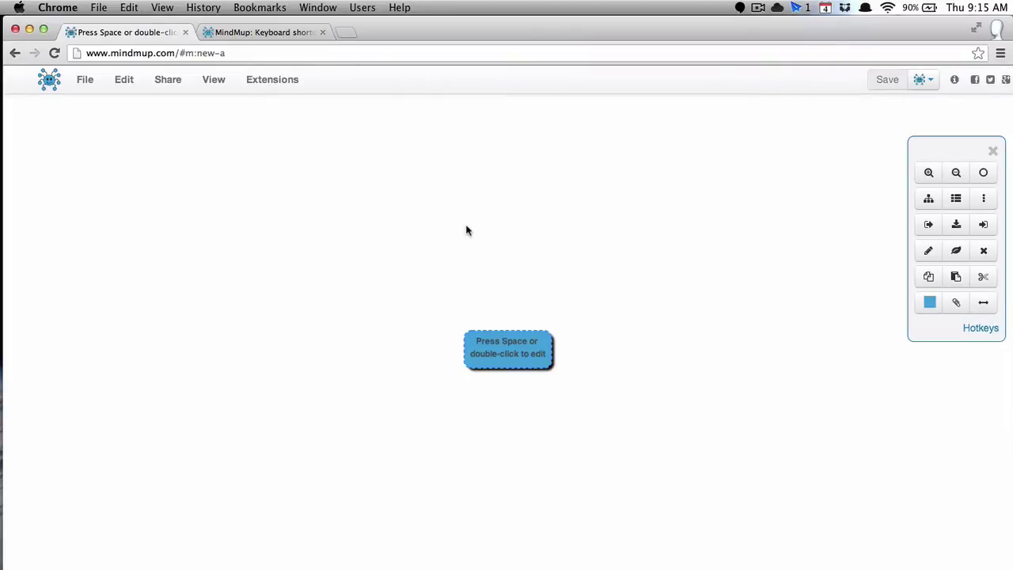
Rename the central node to "NBA Teams I like"
{"action": "key", "text": "space"}
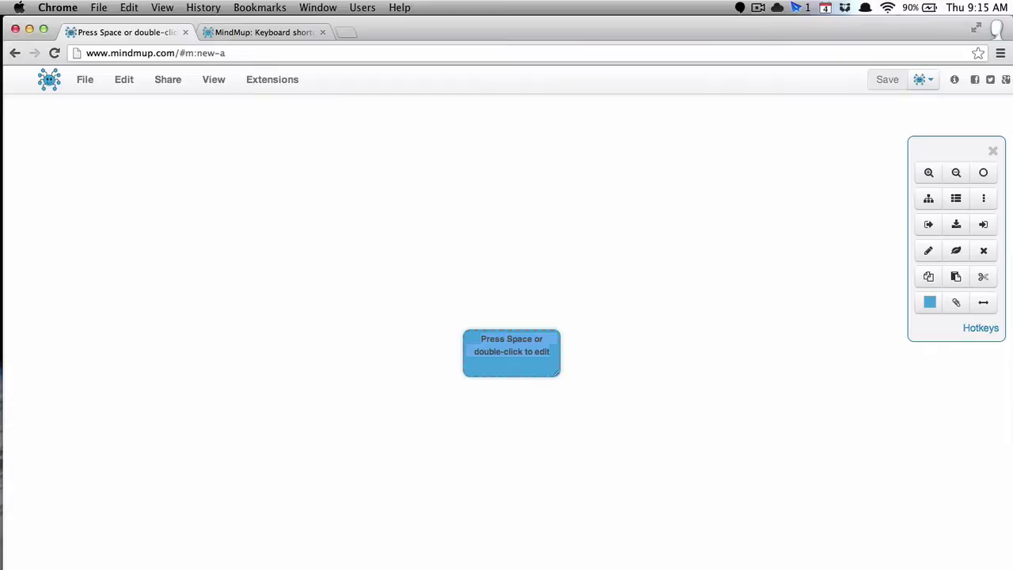
{"action": "type", "text": "NBA T"}
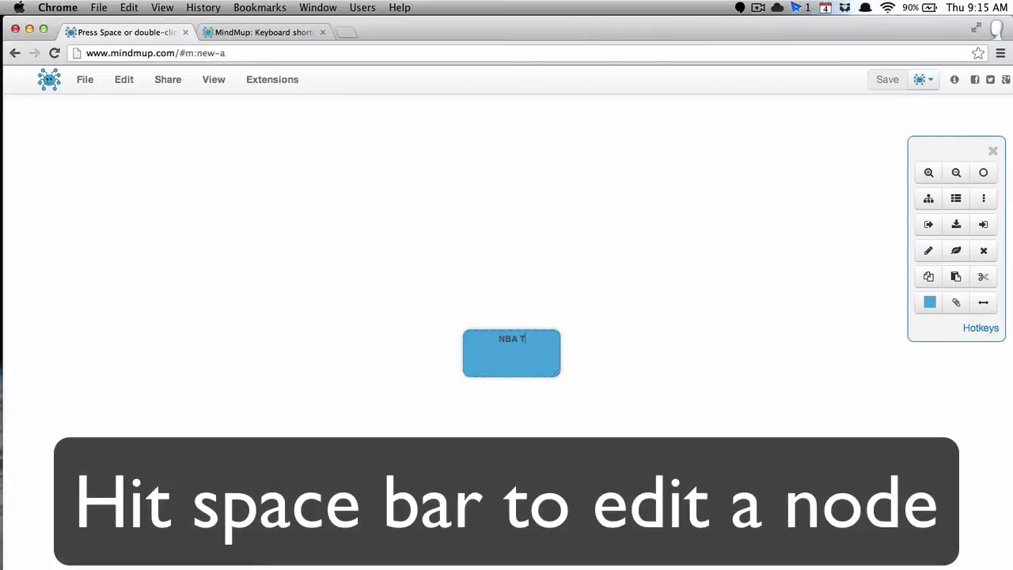
{"action": "type", "text": "eams I like"}
{"action": "key", "text": "Return"}
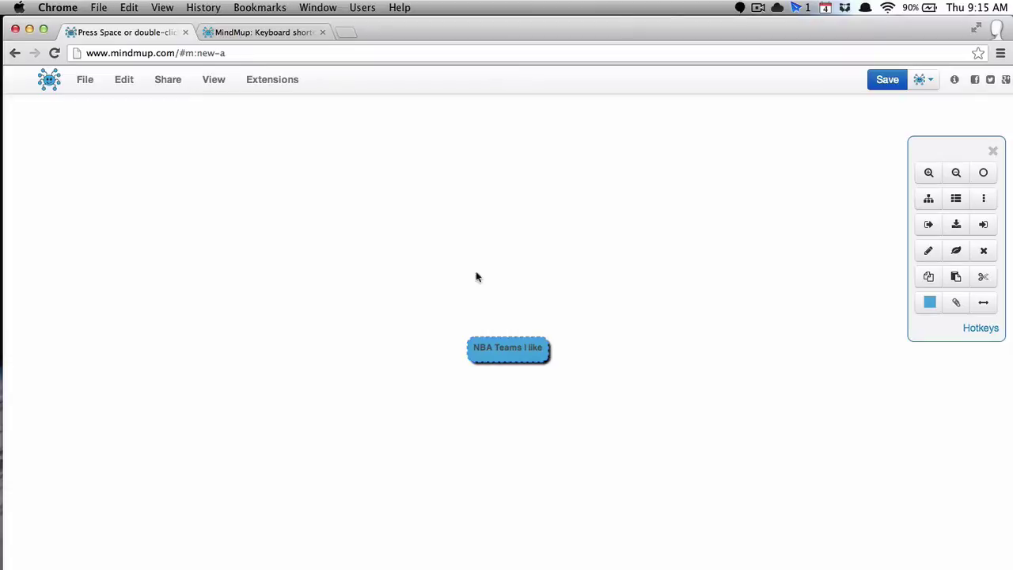
Add a child node named "Miami Heat" to the central node
{"action": "key", "text": "Tab"}
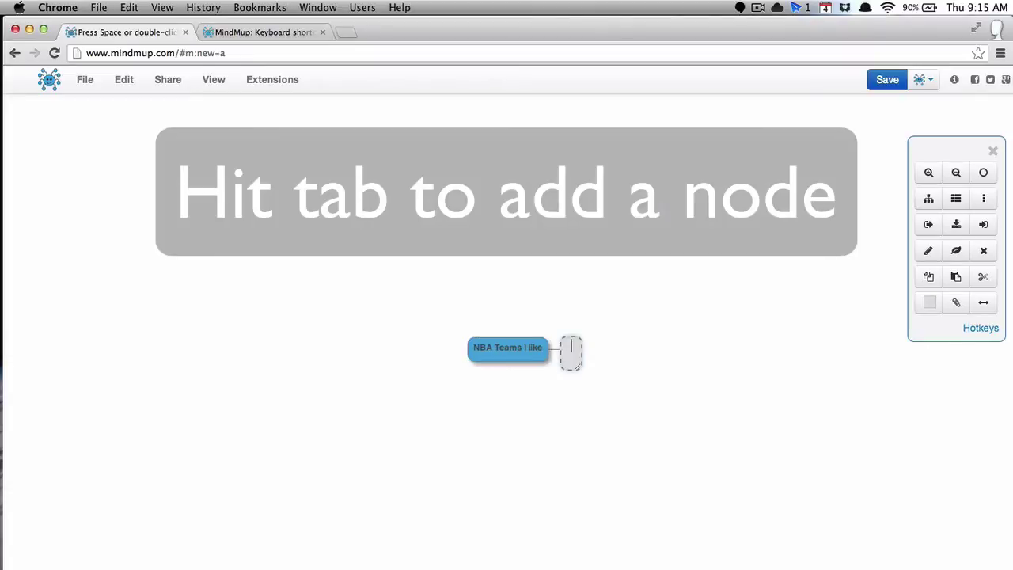
{"action": "type", "text": "Miami Heat"}
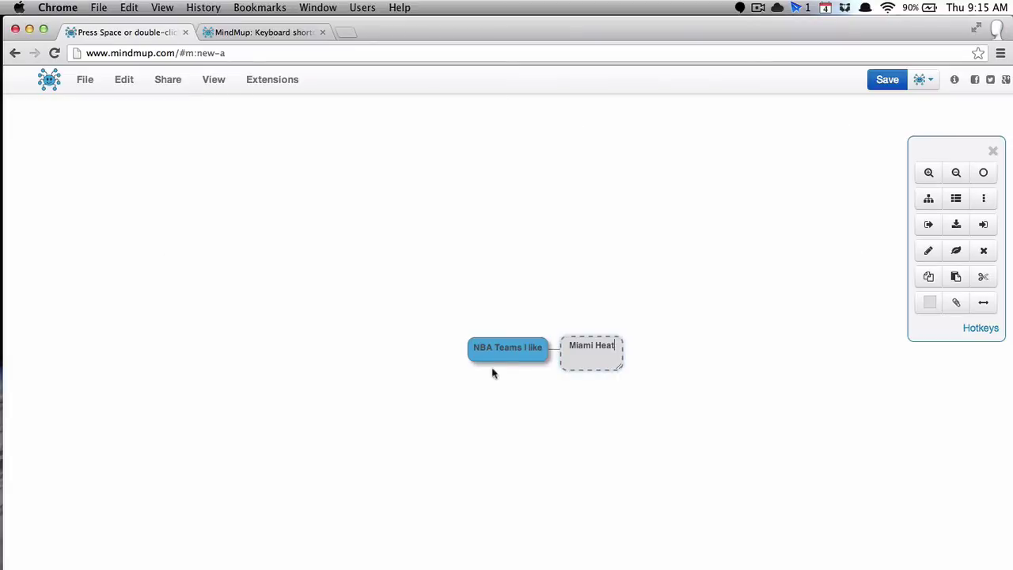
{"action": "key", "text": "Tab"}
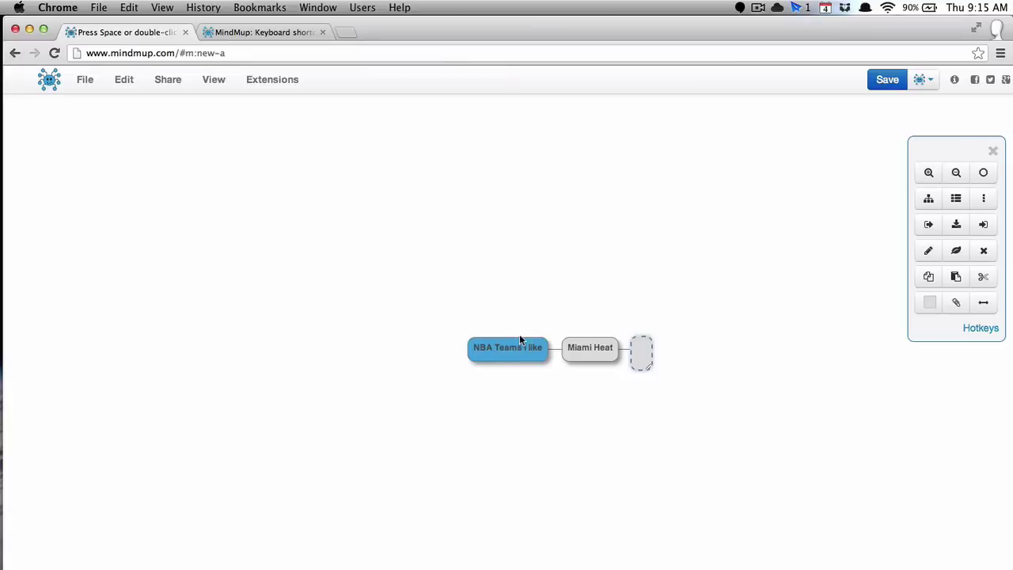
{"action": "key", "text": "Escape"}
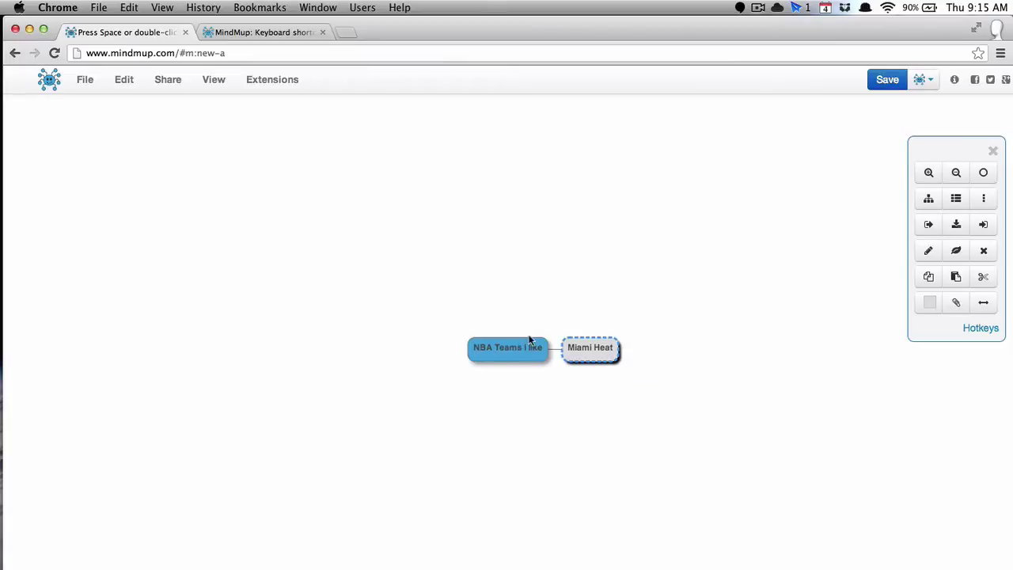
{"action": "left_click", "coordinate": [523, 353]}
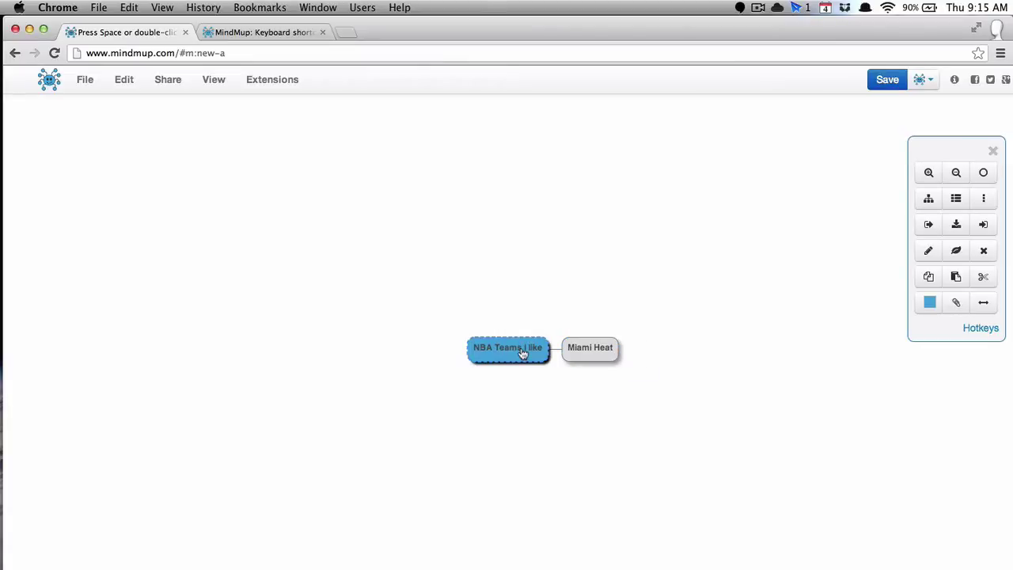
Add the child nodes "Lebron James", "Dwayne Wade" and "Chris Bosh" under Miami Heat
{"action": "left_click", "coordinate": [572, 350]}
{"action": "key", "text": "Tab"}
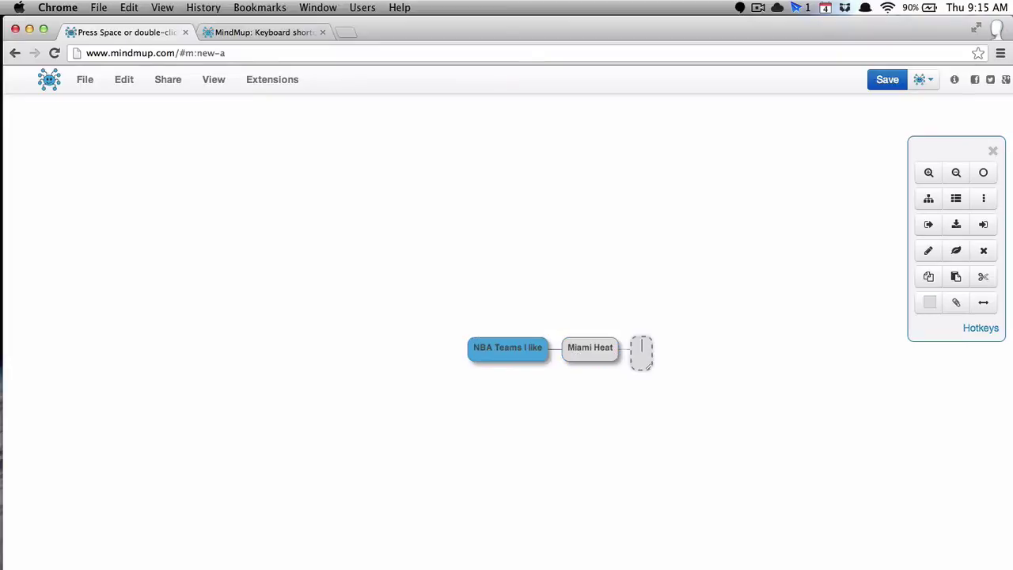
{"action": "type", "text": "Lebron James"}
{"action": "key", "text": "Return"}
{"action": "key", "text": "Return"}
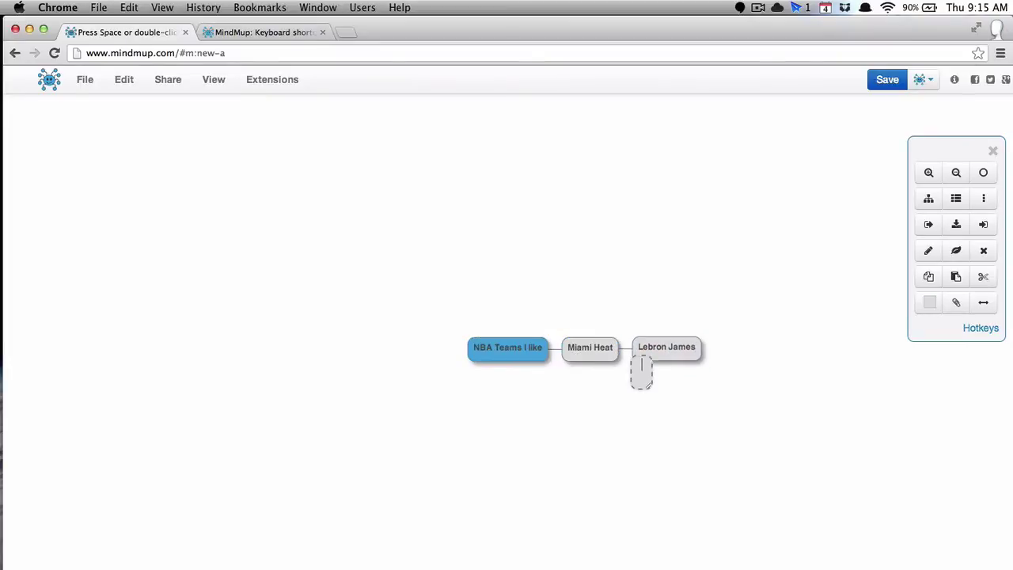
{"action": "type", "text": "Dwayne Wade"}
{"action": "key", "text": "Return"}
{"action": "key", "text": "Left"}
{"action": "key", "text": "Tab"}
{"action": "type", "text": "Chris Bosh"}
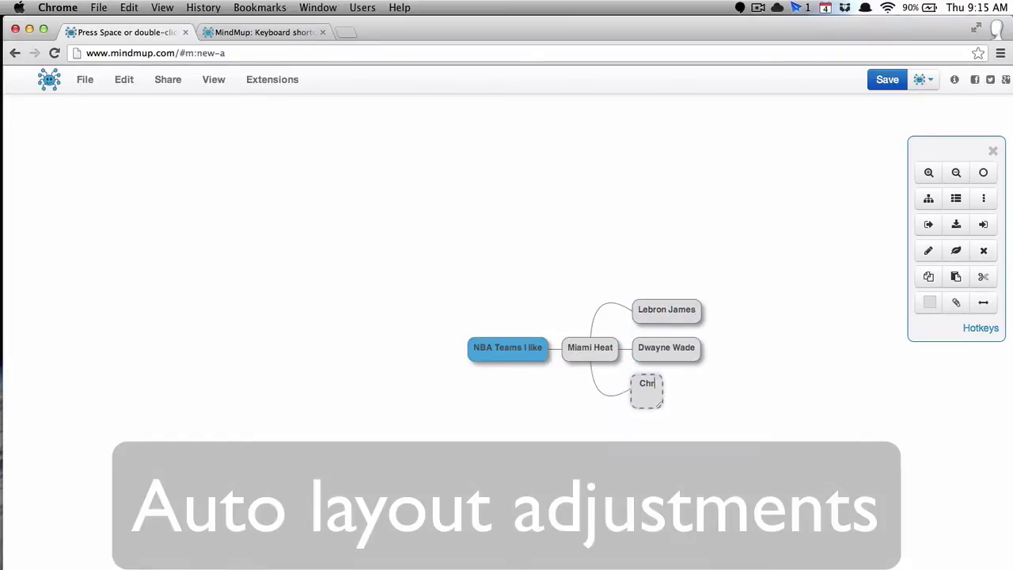
{"action": "key", "text": "Return"}
Add two more child nodes to the central node, named "Boston Celtics" and "LA Lakers"
{"action": "left_click", "coordinate": [503, 355]}
{"action": "key", "text": "Tab"}
{"action": "type", "text": "Boston Celtics"}
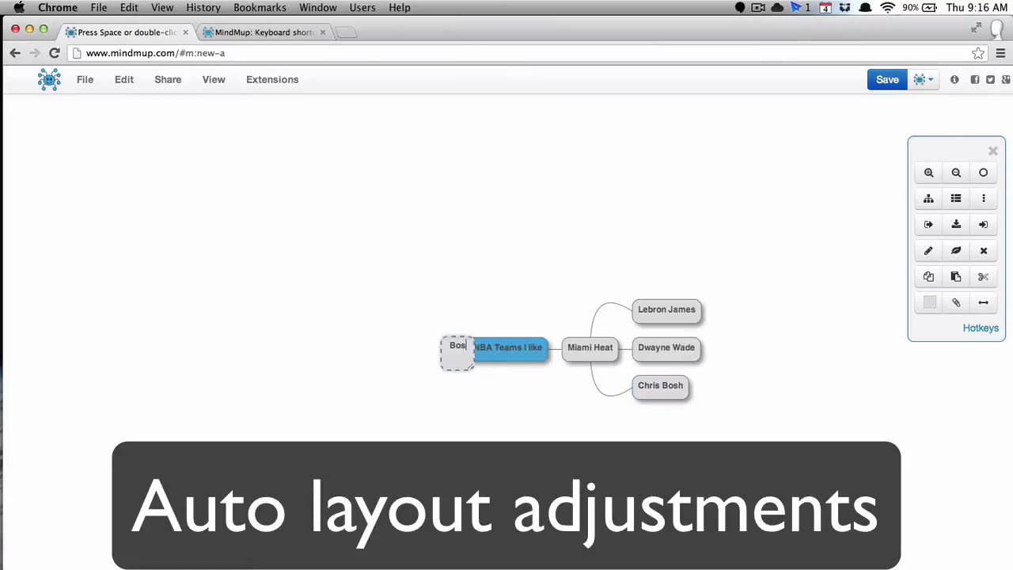
{"action": "left_click", "coordinate": [513, 363]}
{"action": "key", "text": "Tab"}
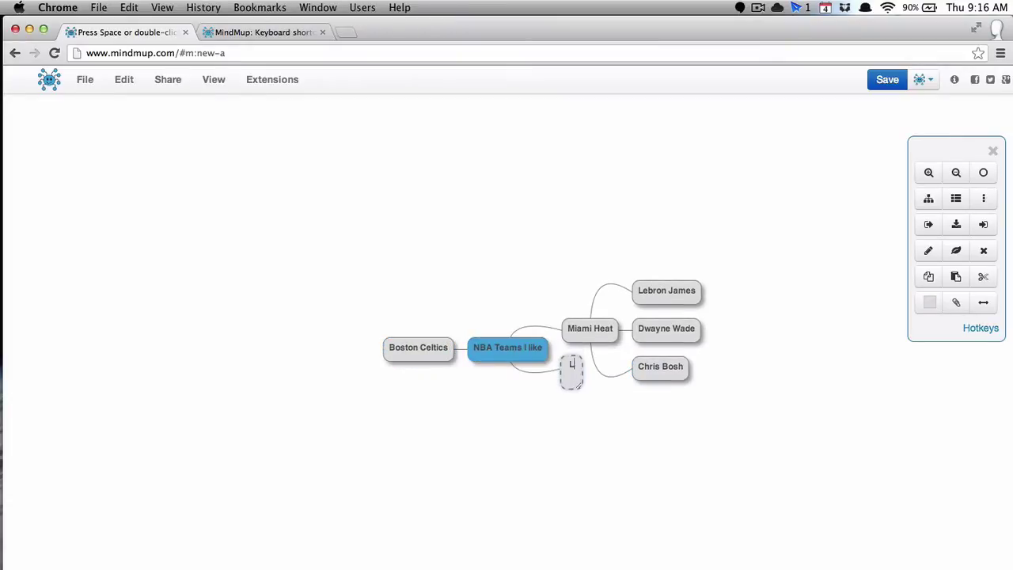
{"action": "type", "text": "LA Lakers"}
Add the child nodes "Kobe Bryant", "Dwight Howard" and "Mike Dantonio" under LA Lakers
{"action": "key", "text": "Tab"}
{"action": "type", "text": "Kobe Bryant"}
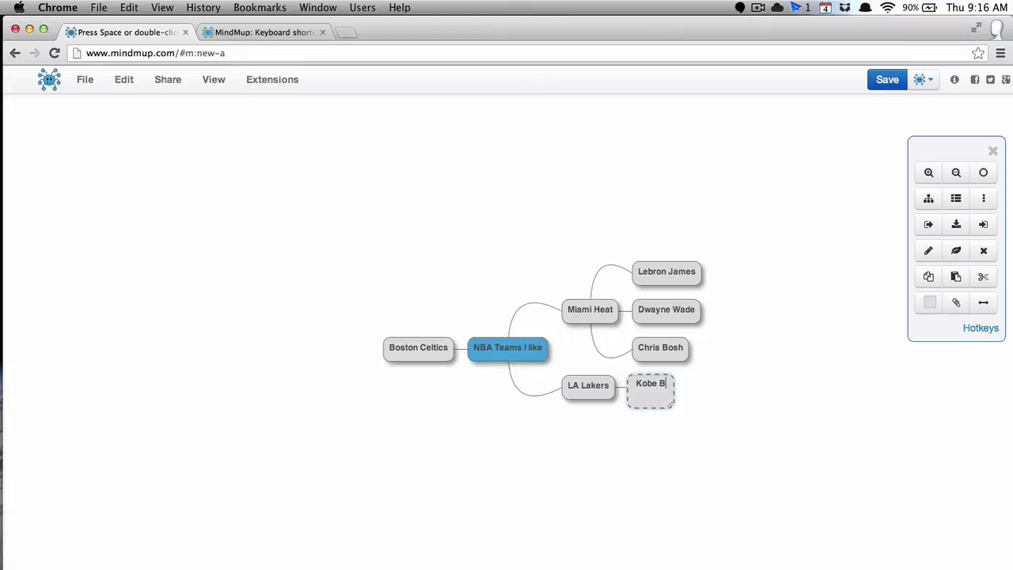
{"action": "left_click", "coordinate": [579, 388]}
{"action": "key", "text": "Tab"}
{"action": "type", "text": "Dwight Howard"}
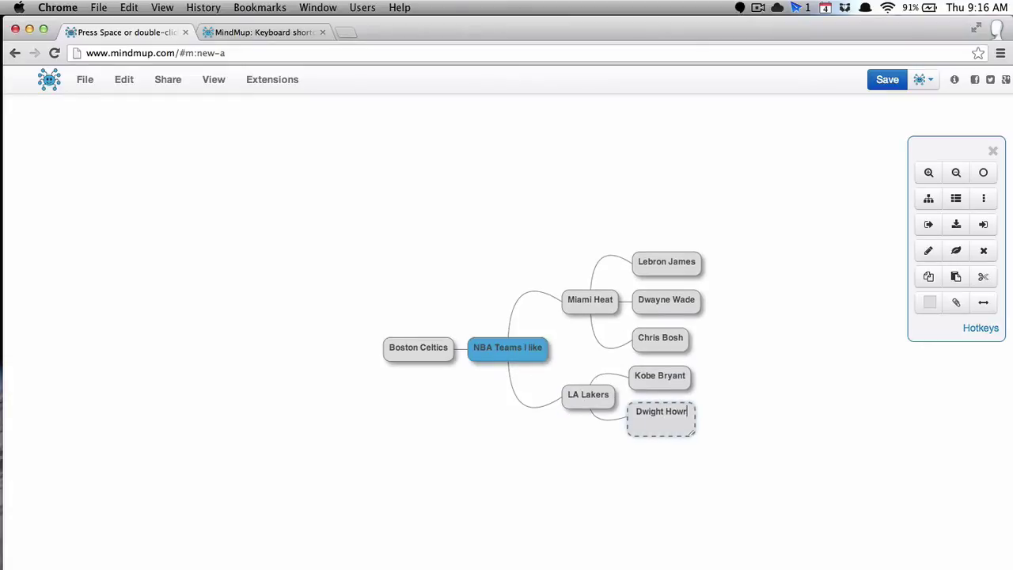
{"action": "left_click", "coordinate": [580, 403]}
{"action": "key", "text": "Tab"}
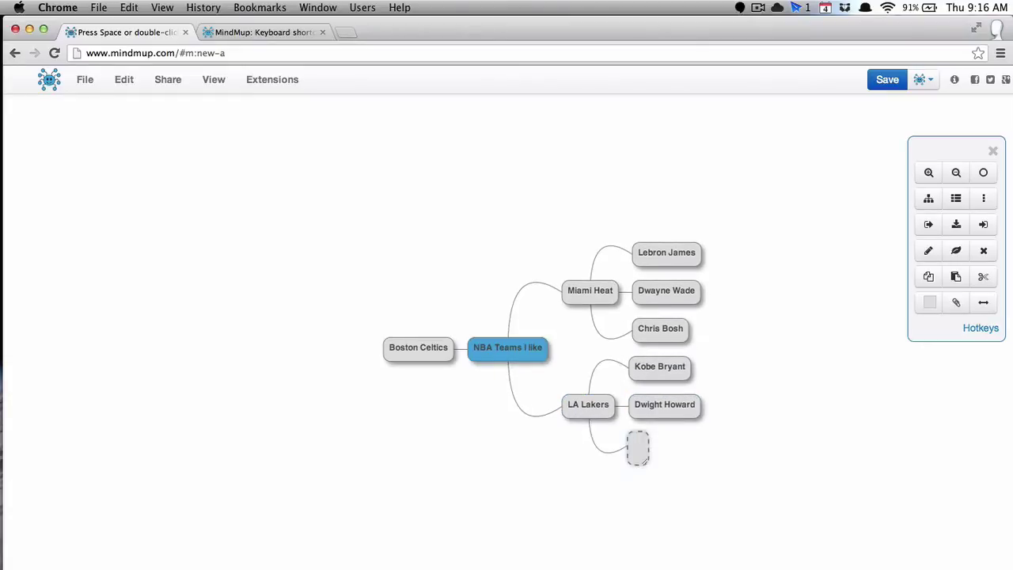
{"action": "type", "text": "Mike Dantonio"}
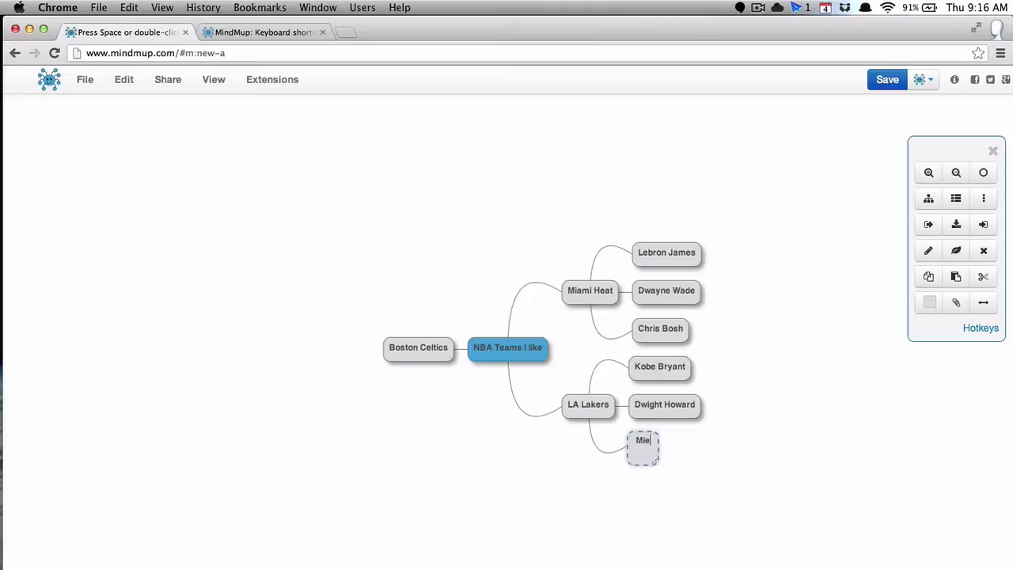
{"action": "key", "text": "Return"}
Add a child node reading "Great scorer" under Kobe Bryant
{"action": "left_click", "coordinate": [655, 373]}
{"action": "key", "text": "Tab"}
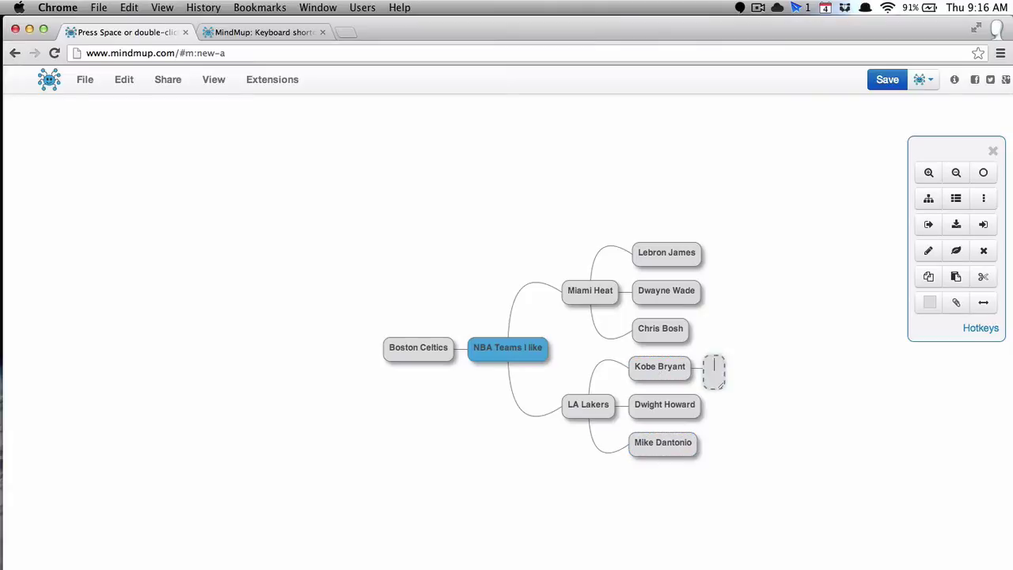
{"action": "type", "text": "Great scorer"}
{"action": "key", "text": "Return"}
Add the child nodes "Photo bomber" and "Good outside jump shot" under Chris Bosh
{"action": "left_click", "coordinate": [660, 336]}
{"action": "key", "text": "Tab"}
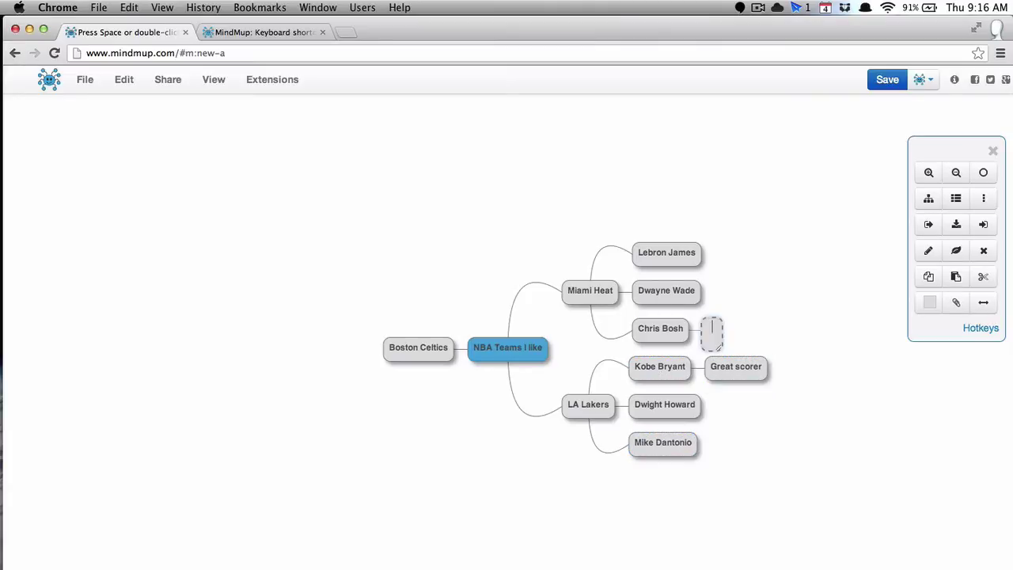
{"action": "type", "text": "Photo bomber"}
{"action": "key", "text": "Return"}
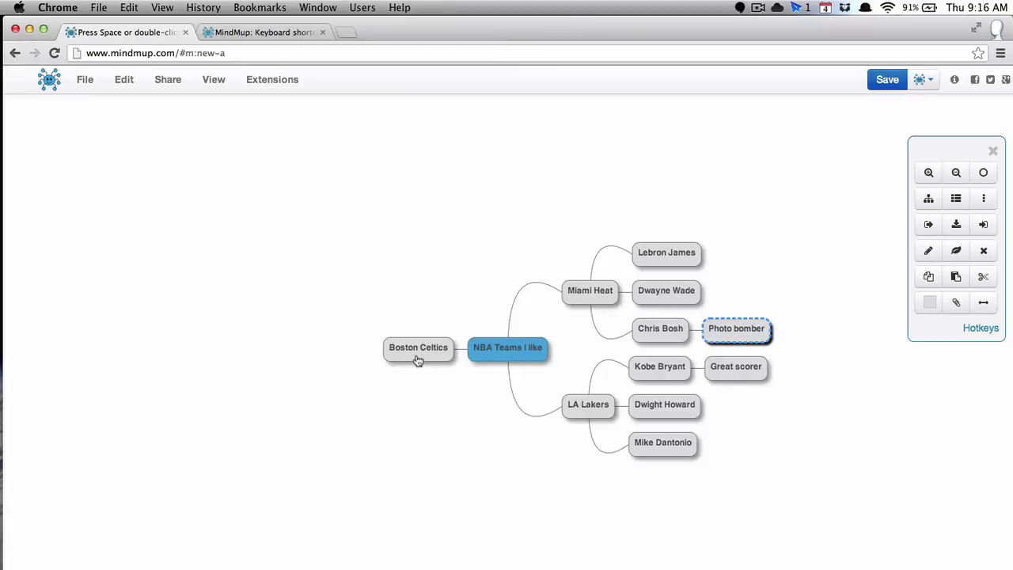
{"action": "left_click", "coordinate": [648, 326]}
{"action": "key", "text": "Tab"}
{"action": "type", "text": "Good outside jump shot"}
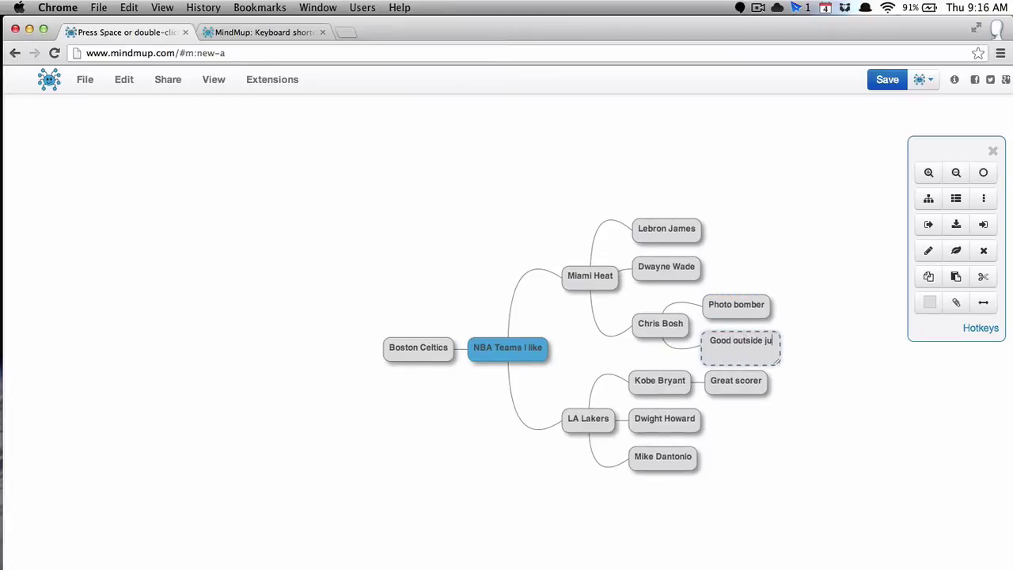
{"action": "key", "text": "Return"}
Set the color of the Chris Bosh and Photo bomber nodes to orange
{"action": "left_click", "coordinate": [652, 329]}
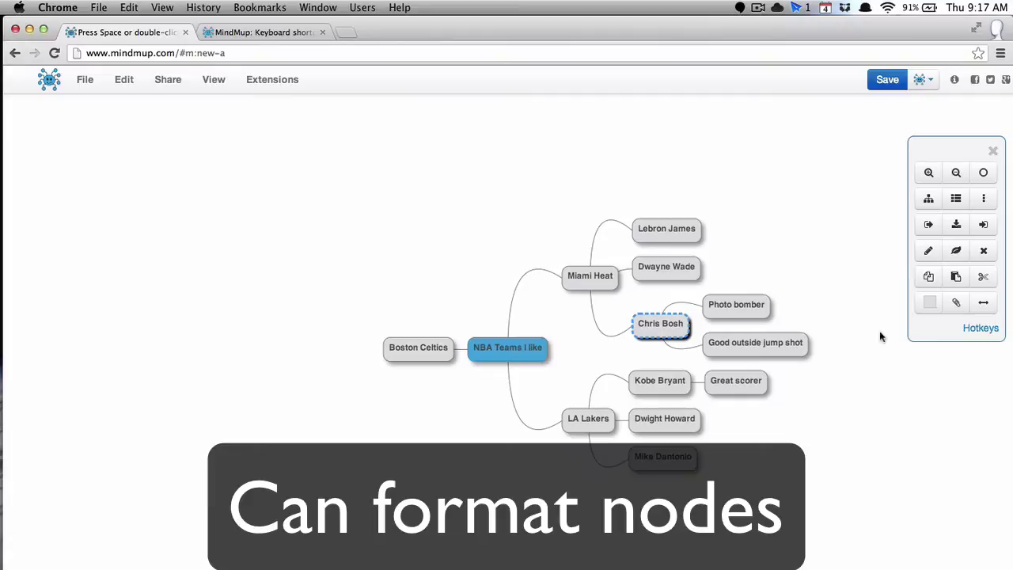
{"action": "left_click", "coordinate": [930, 301]}
{"action": "left_click", "coordinate": [941, 332]}
{"action": "key", "text": "Right"}
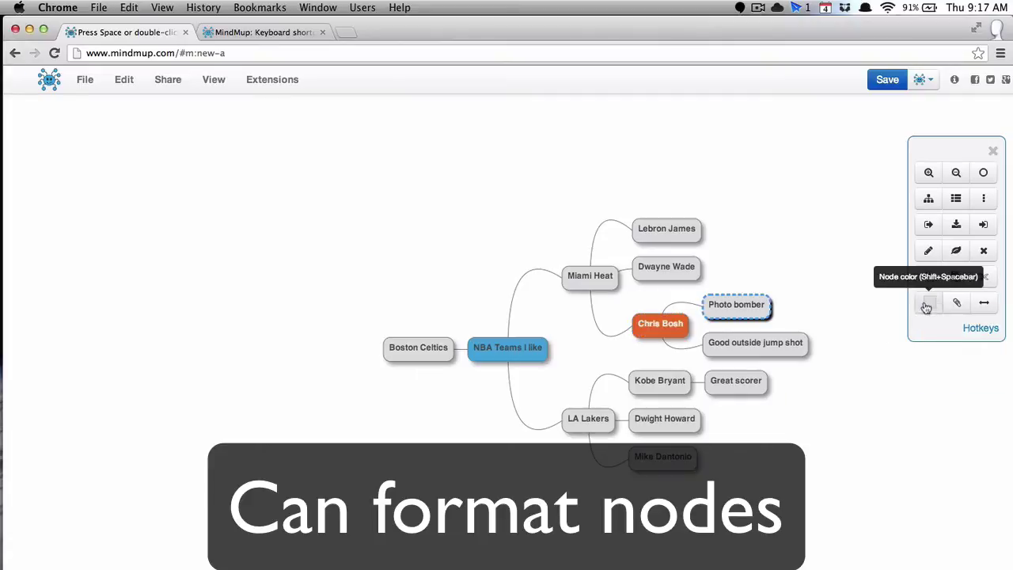
{"action": "left_click", "coordinate": [930, 302]}
{"action": "left_click", "coordinate": [941, 333]}
{"action": "key", "text": "Escape"}
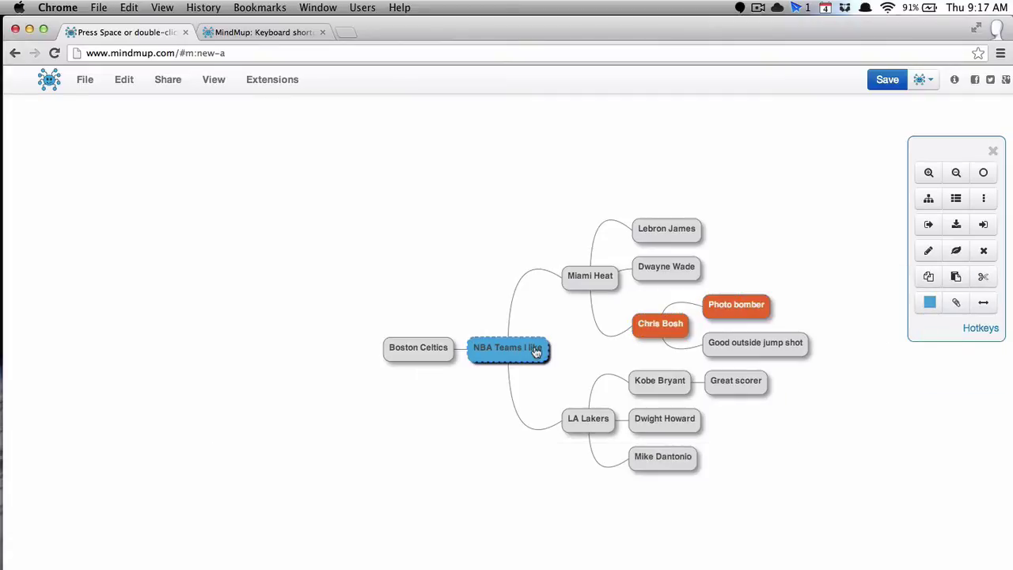
Try to recolor all children of the central node orange at once, and undo the node color changes
{"action": "left_click", "coordinate": [956, 199]}
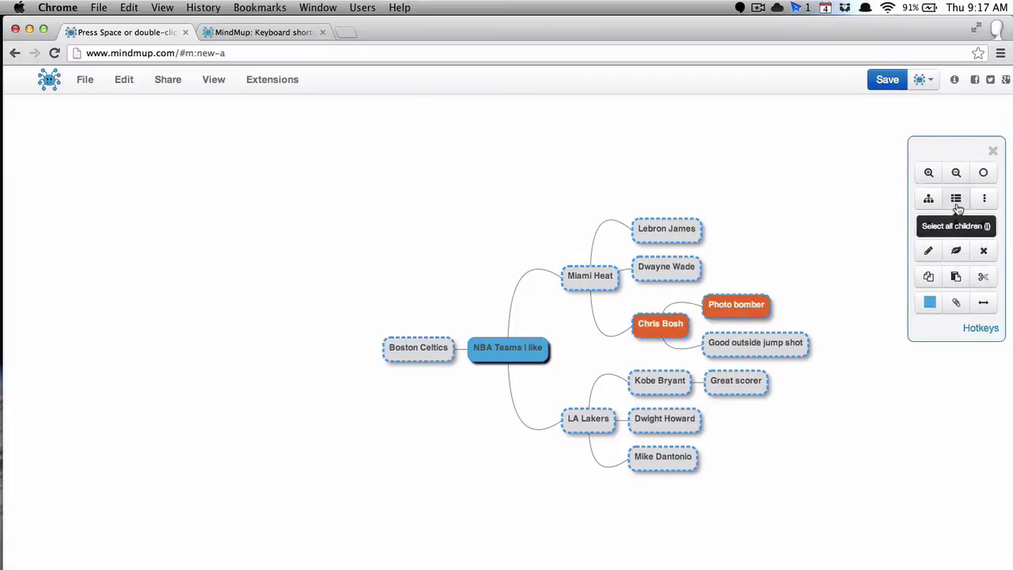
{"action": "left_click", "coordinate": [930, 302]}
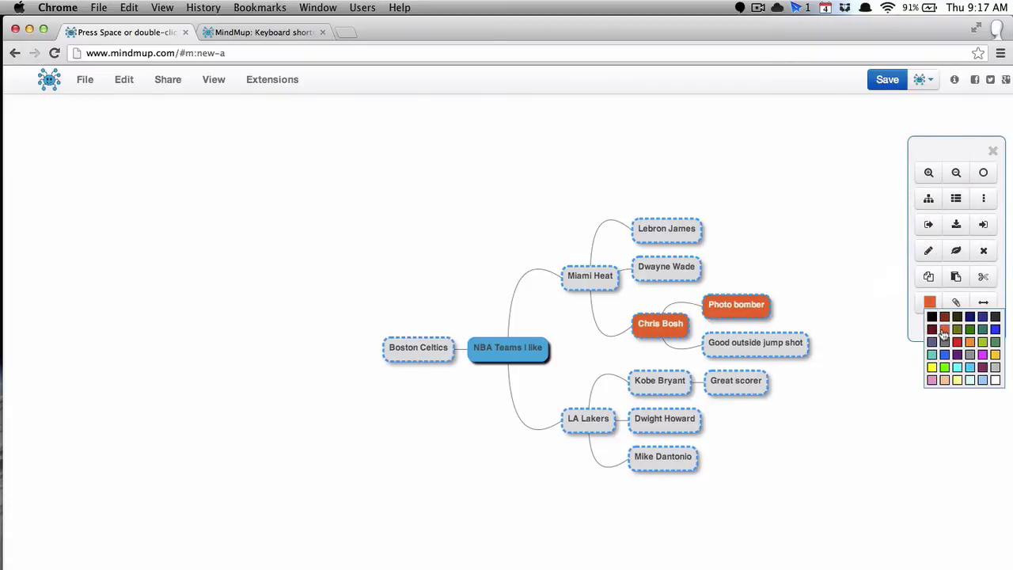
{"action": "left_click", "coordinate": [944, 331]}
{"action": "key", "text": "super+z"}
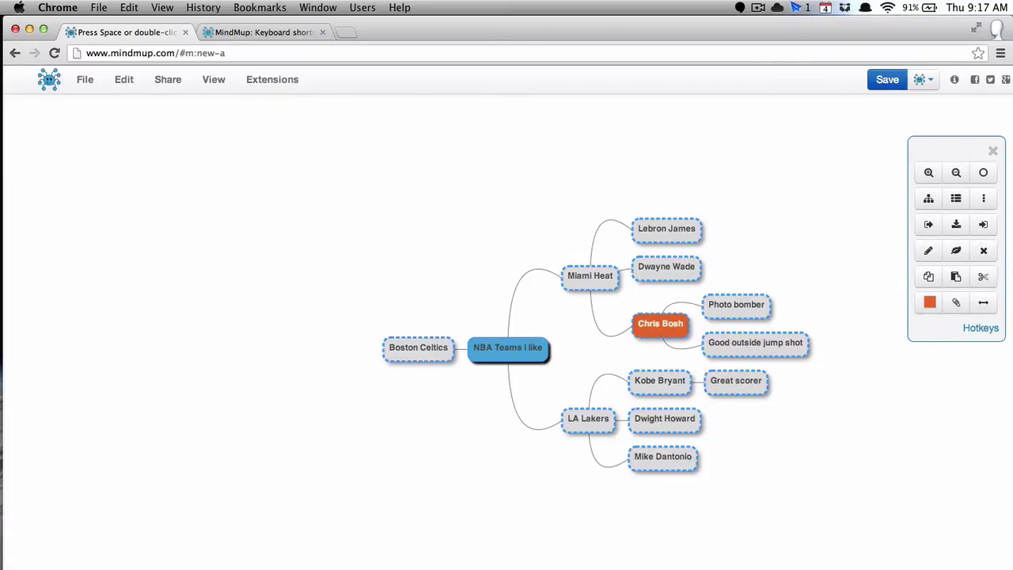
Move the Miami Heat branch to the left side of the central node and Boston Celtics to its right side
{"action": "left_click_drag", "start_coordinate": [586, 278], "coordinate": [447, 260]}
{"action": "left_click_drag", "start_coordinate": [420, 307], "coordinate": [539, 310]}
{"action": "key", "text": "Up"}
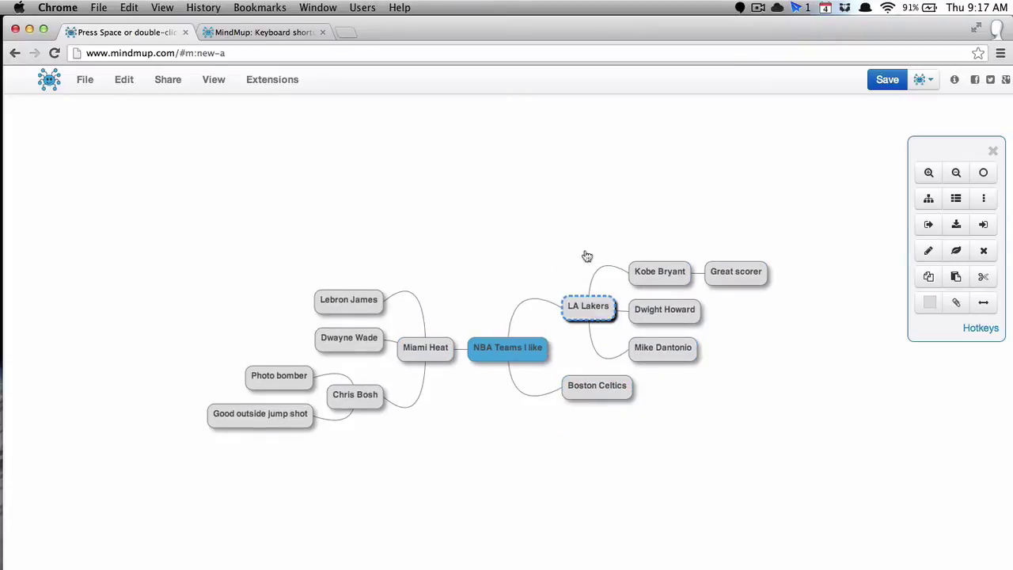
Move the selection from the LA Lakers node to its Mike Dantonio child node
{"action": "key", "text": "Right"}
{"action": "key", "text": "Right"}
{"action": "key", "text": "Down"}
{"action": "key", "text": "Down"}
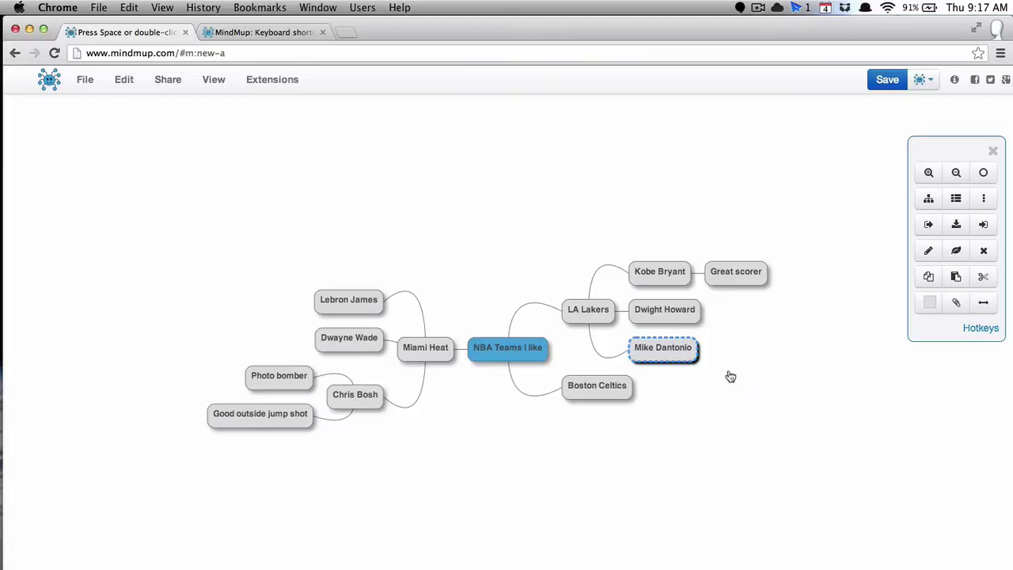
Save the mind map, and look through its export and sharing options
{"action": "left_click", "coordinate": [85, 79]}
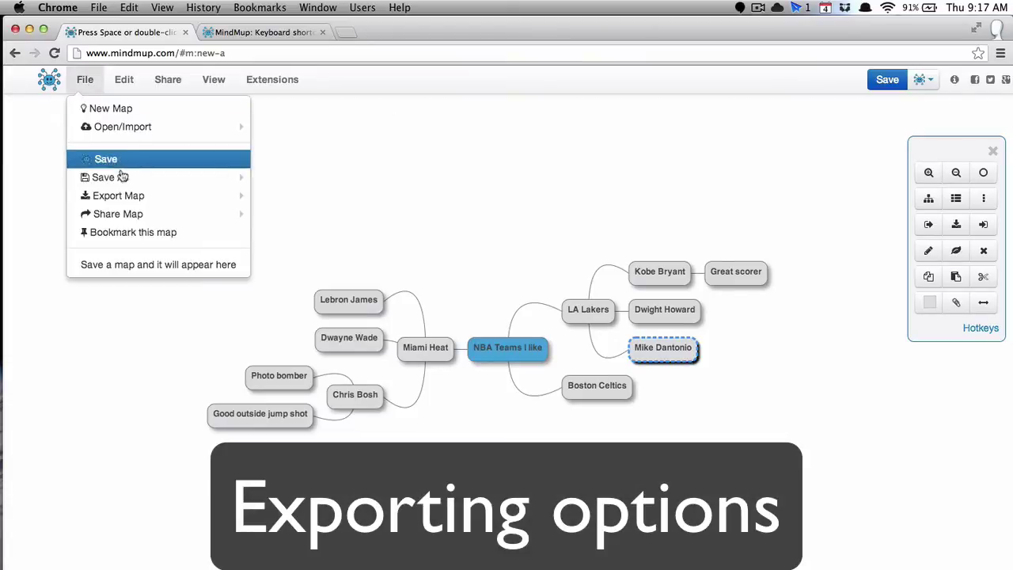
{"action": "mouse_move", "coordinate": [126, 201]}
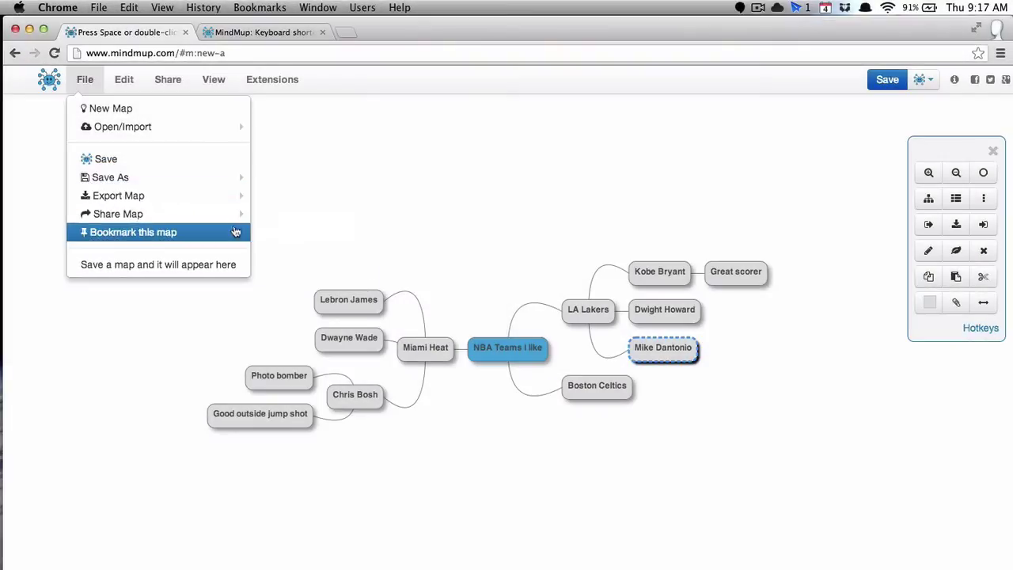
{"action": "mouse_move", "coordinate": [224, 221]}
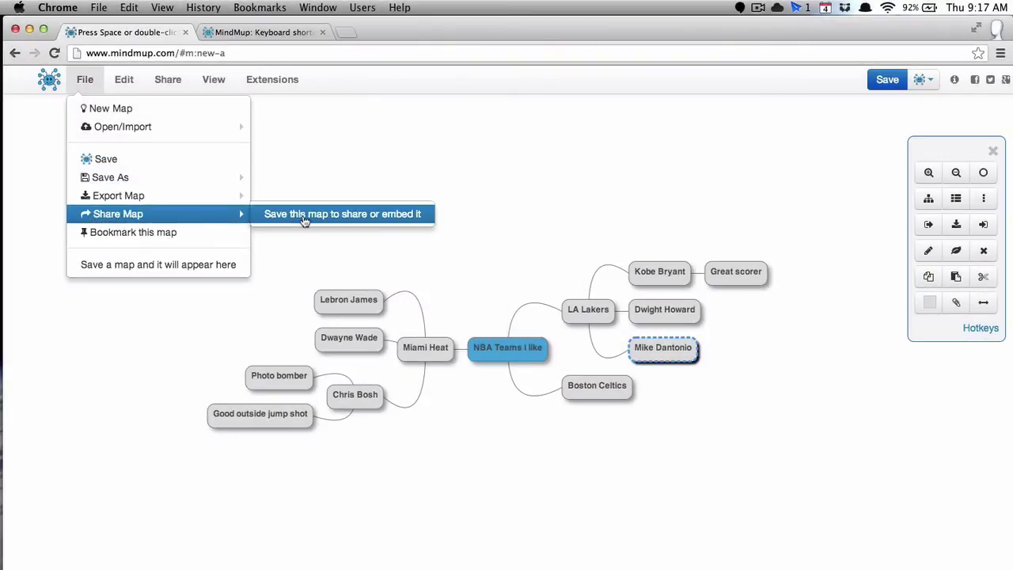
{"action": "left_click", "coordinate": [885, 80]}
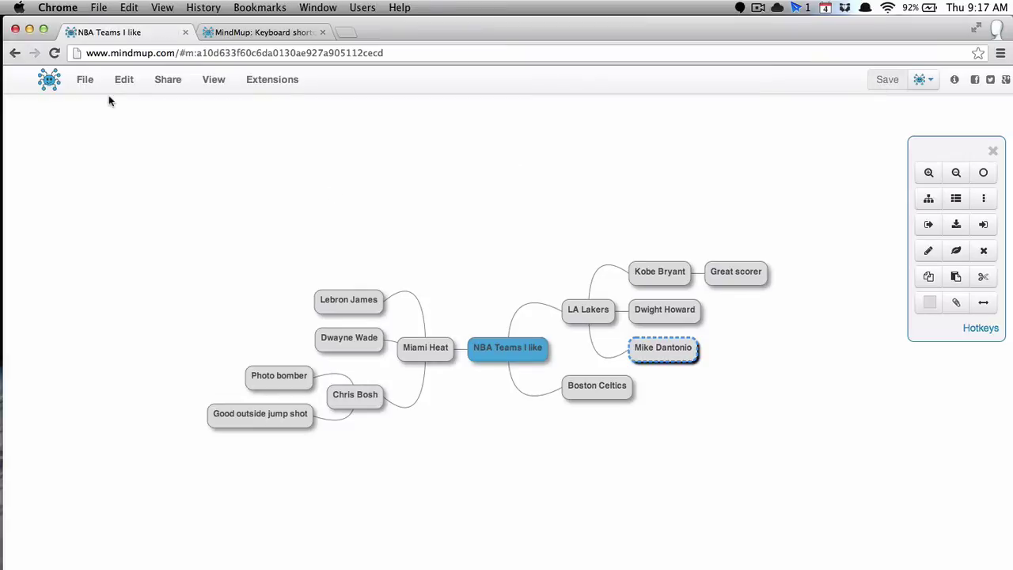
{"action": "left_click", "coordinate": [87, 84]}
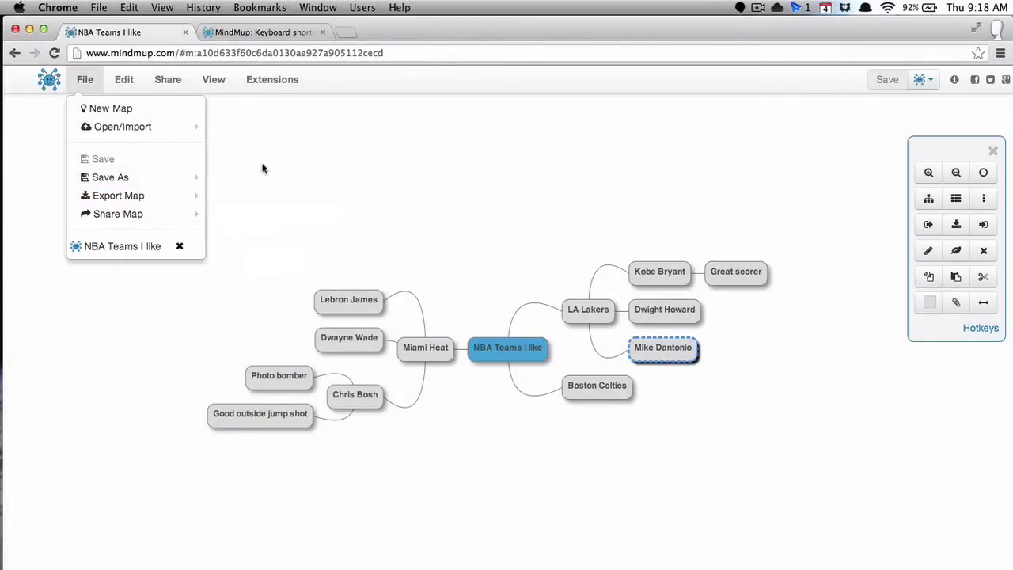
{"action": "key", "text": "Escape"}
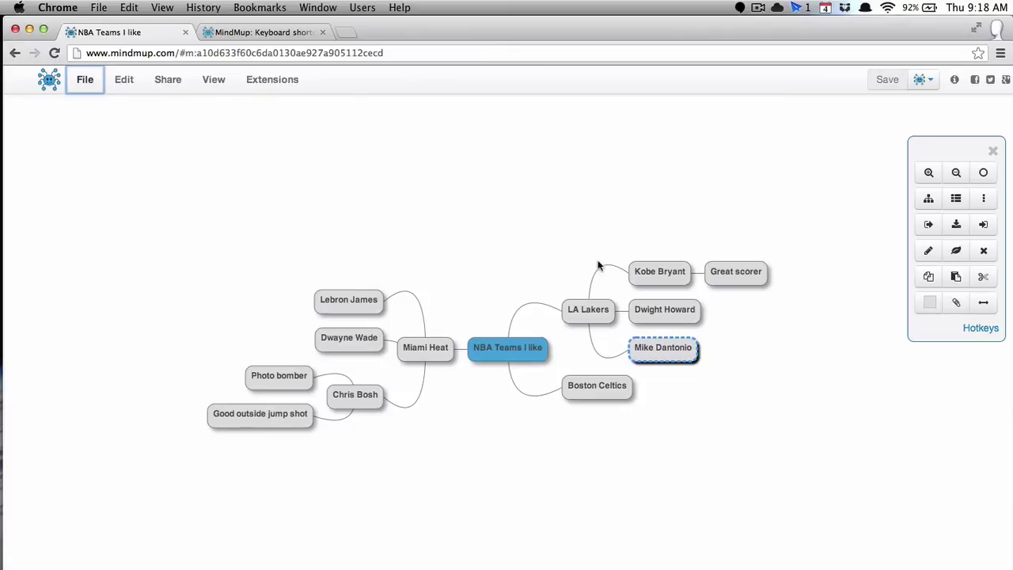
View the attachment editor for the Kobe Bryant node and leave it without adding content
{"action": "left_click", "coordinate": [647, 274]}
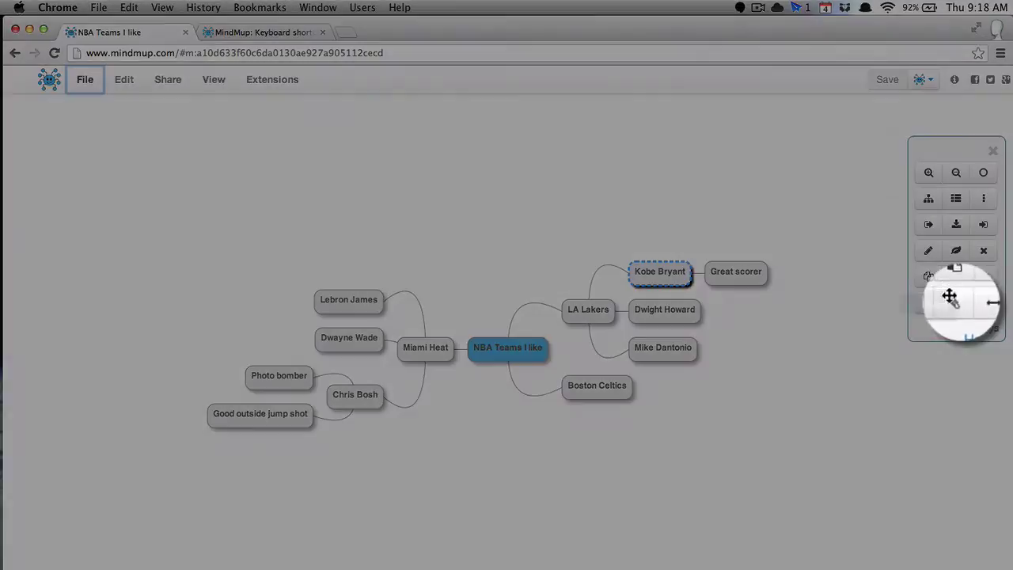
{"action": "left_click", "coordinate": [956, 302]}
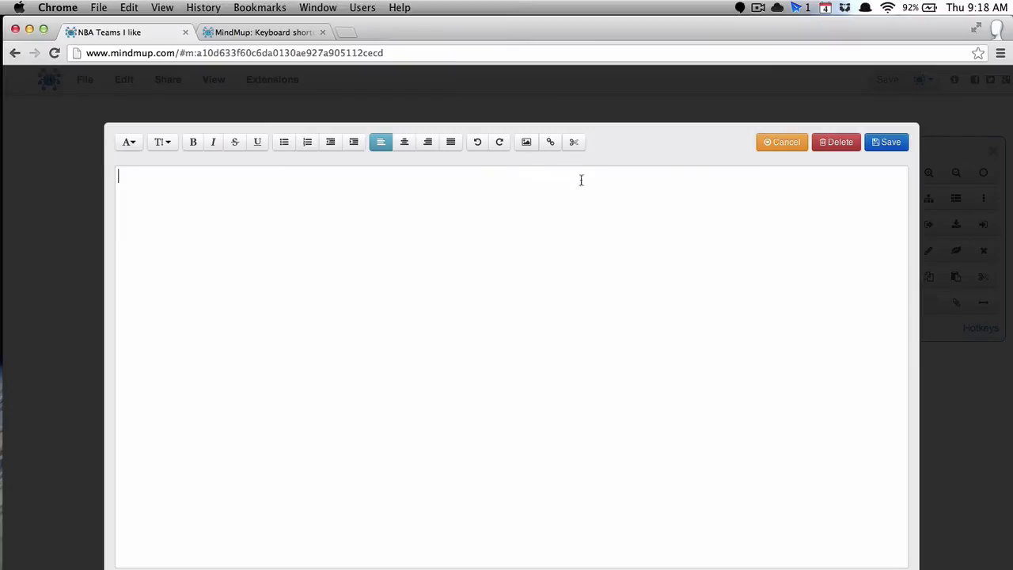
{"action": "left_click", "coordinate": [793, 149]}
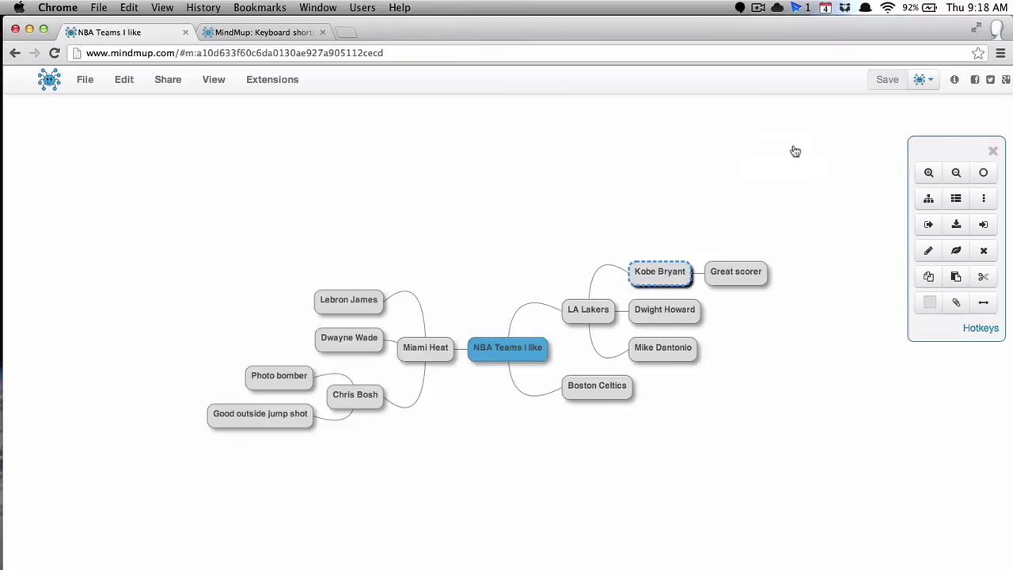
Enable the Straight lines and Realtime collaboration extensions for the map
{"action": "left_click", "coordinate": [285, 89]}
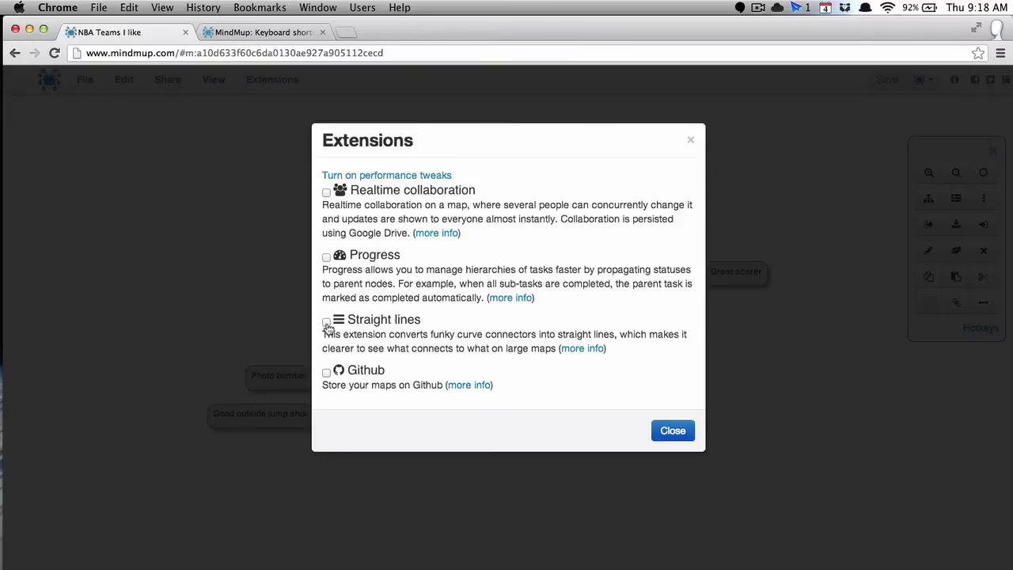
{"action": "left_click", "coordinate": [659, 431]}
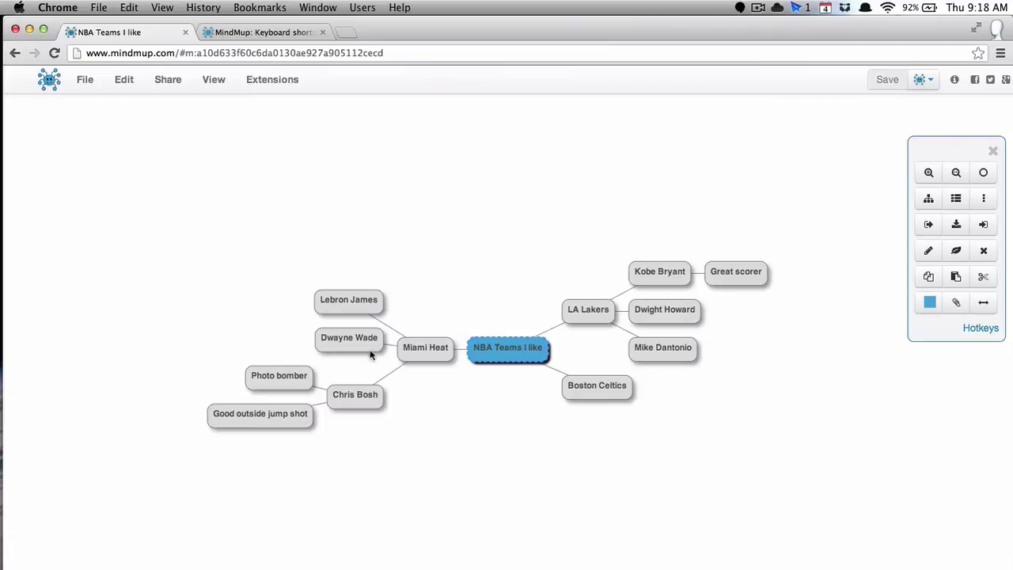
{"action": "left_click", "coordinate": [566, 307]}
{"action": "left_click", "coordinate": [265, 76]}
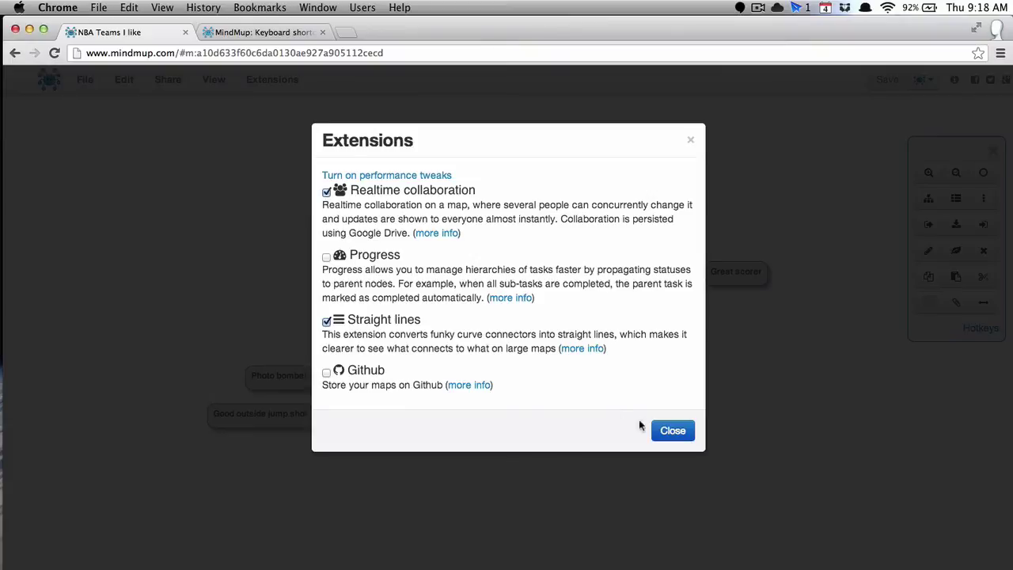
{"action": "left_click", "coordinate": [663, 432]}
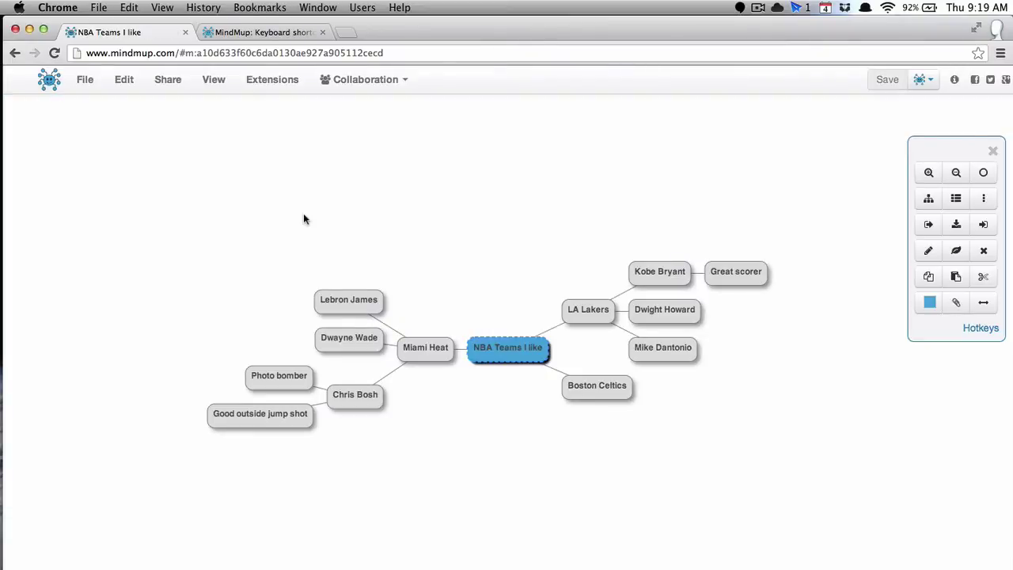
Try to start a collaborative session through Google Drive Realtime authentication, and decline the account permission request
{"action": "left_click", "coordinate": [390, 82]}
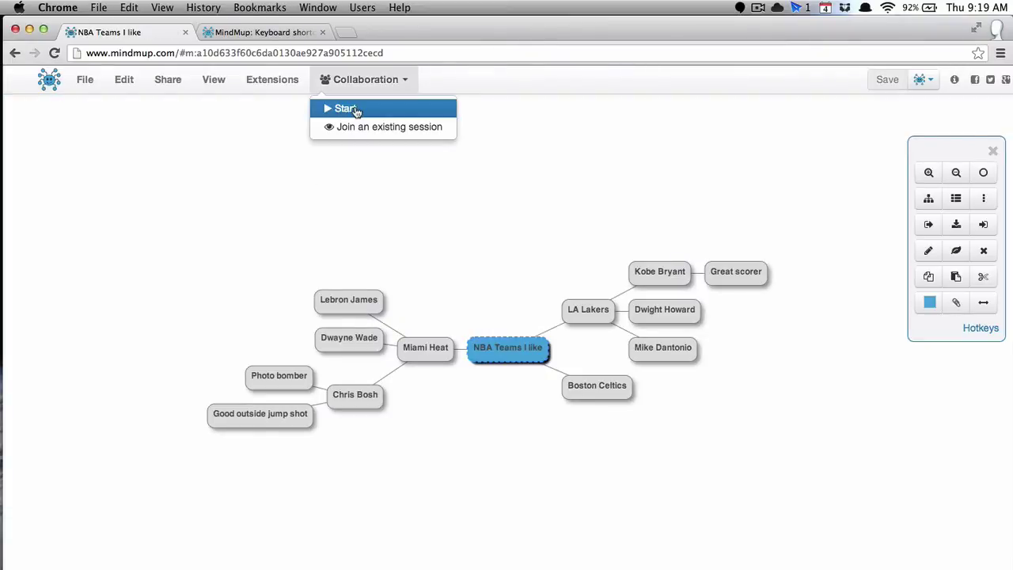
{"action": "left_click", "coordinate": [367, 117]}
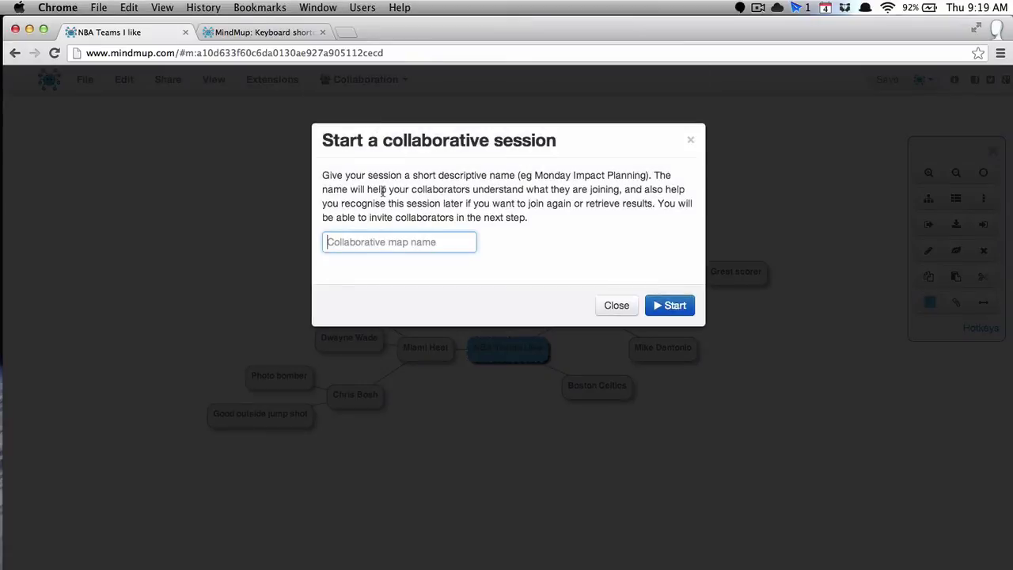
{"action": "left_click", "coordinate": [661, 302]}
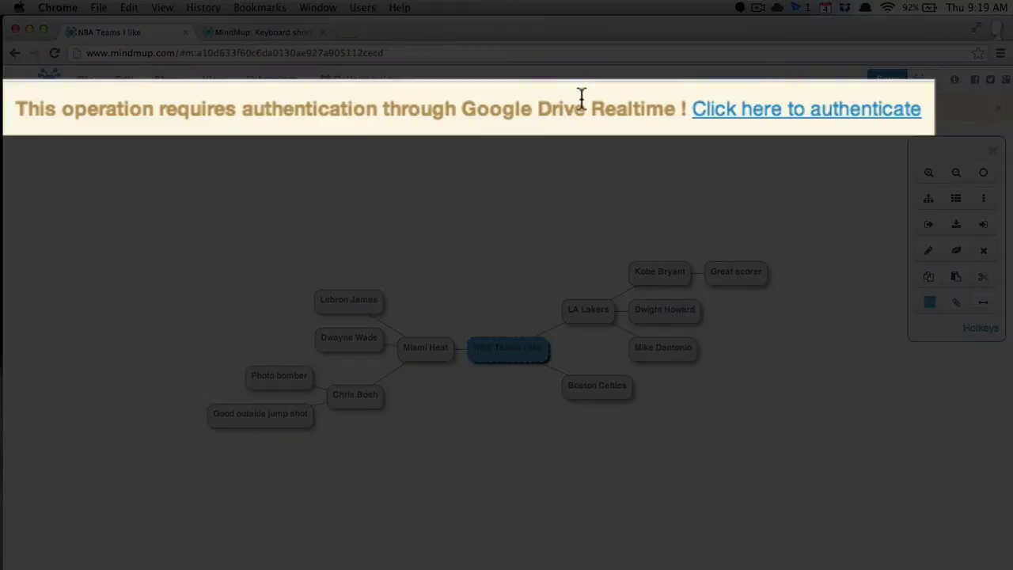
{"action": "left_click", "coordinate": [784, 113]}
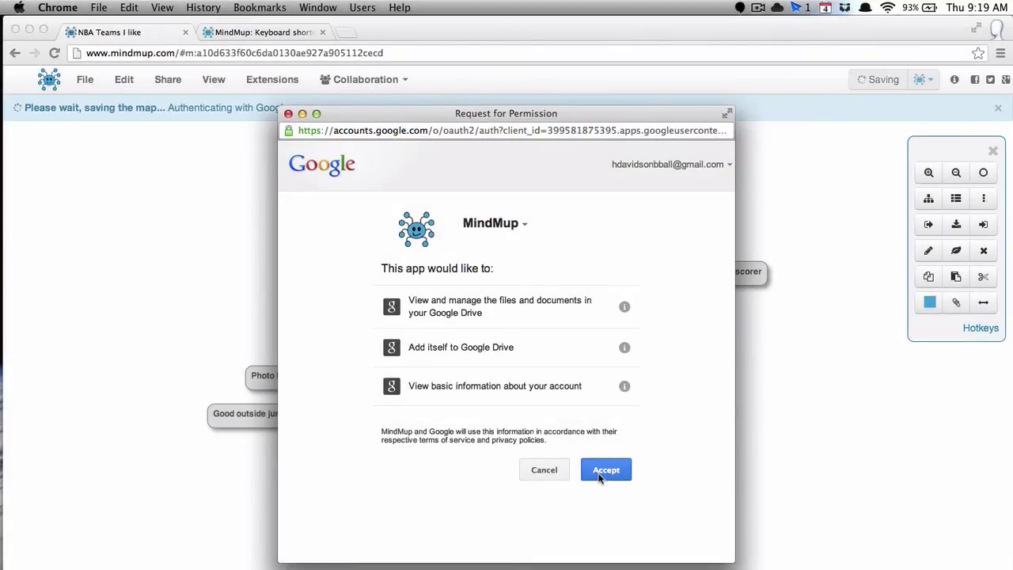
{"action": "left_click", "coordinate": [551, 470]}
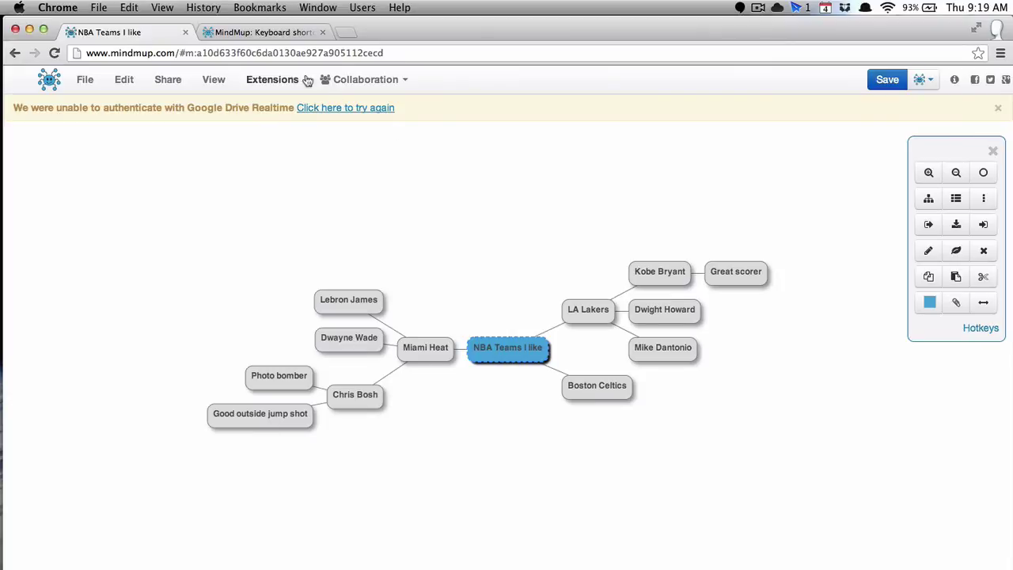
Enable the Progress extension and mark the Kobe Bryant node as In Progress using the Generic Tasks statuses
{"action": "left_click", "coordinate": [287, 79]}
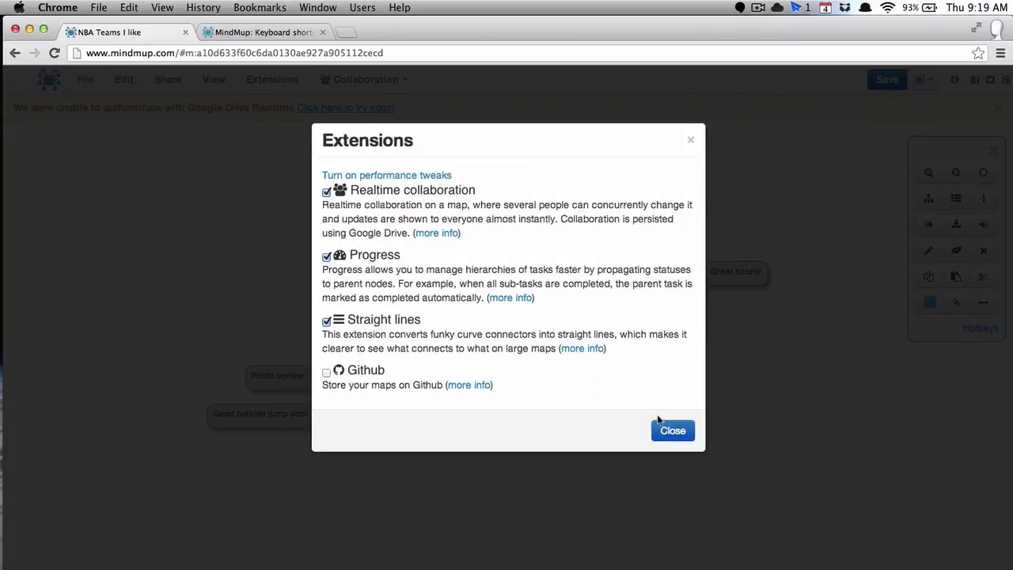
{"action": "left_click", "coordinate": [665, 430]}
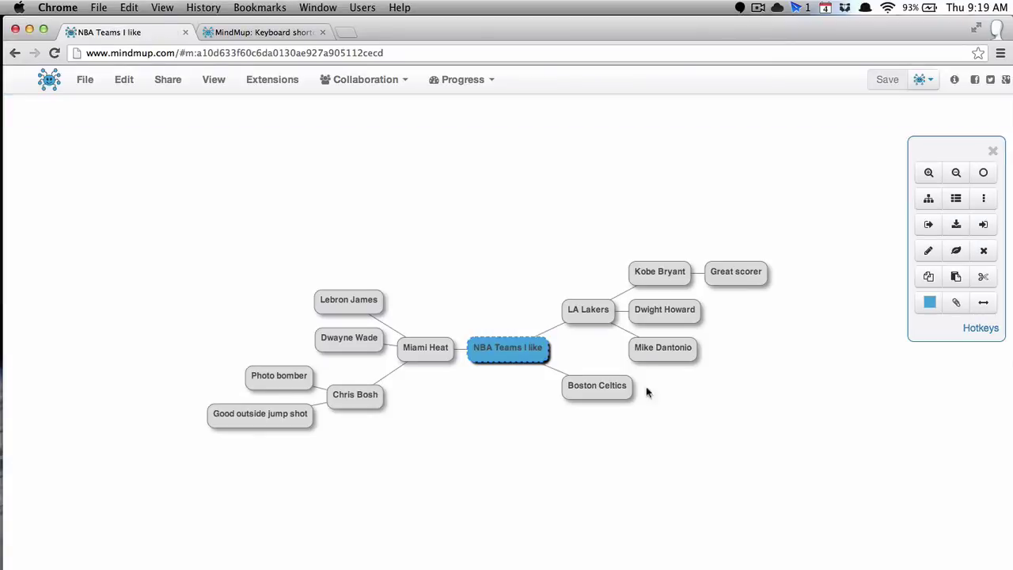
{"action": "left_click", "coordinate": [643, 280]}
{"action": "left_click", "coordinate": [489, 87]}
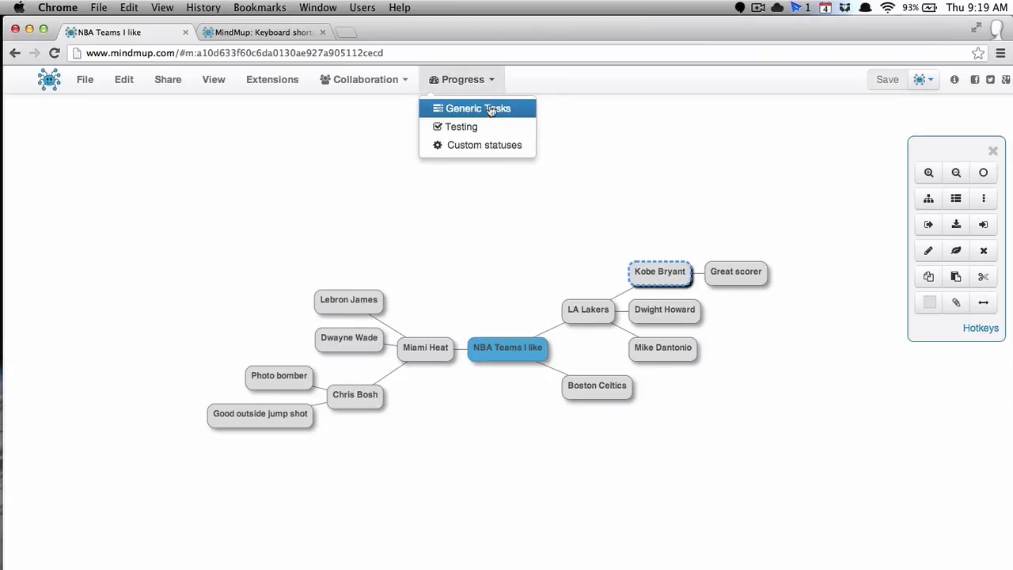
{"action": "left_click", "coordinate": [491, 109]}
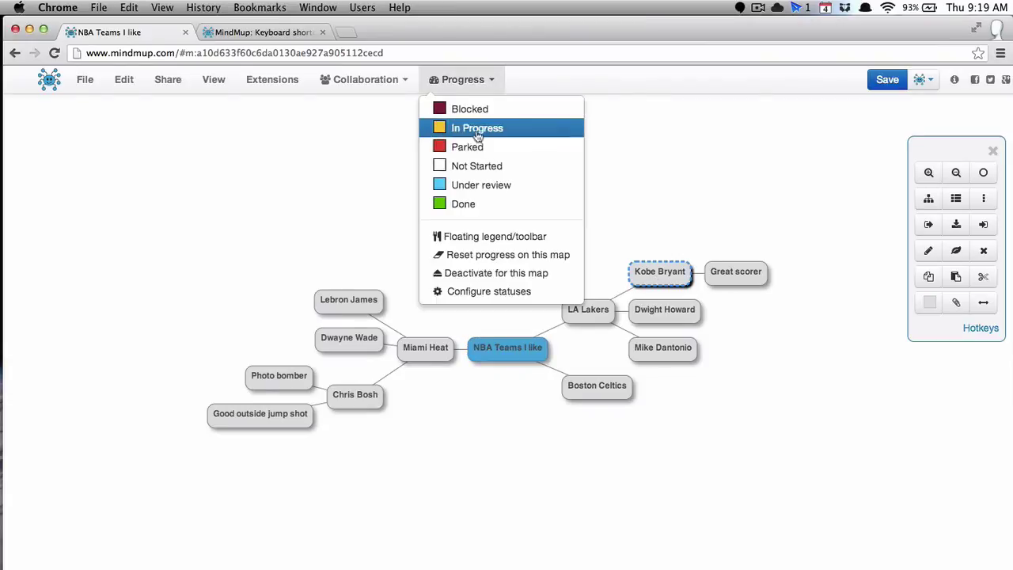
{"action": "left_click", "coordinate": [478, 130]}
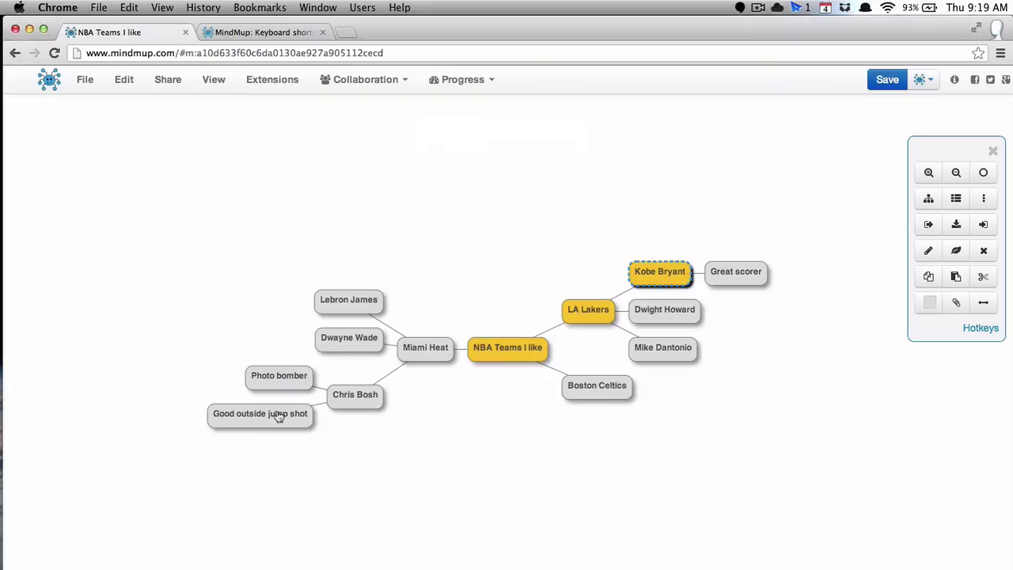
Mark the Good outside jump shot and Chris Bosh nodes as Done, and save the map
{"action": "left_click", "coordinate": [277, 415]}
{"action": "left_click", "coordinate": [462, 79]}
{"action": "left_click", "coordinate": [464, 203]}
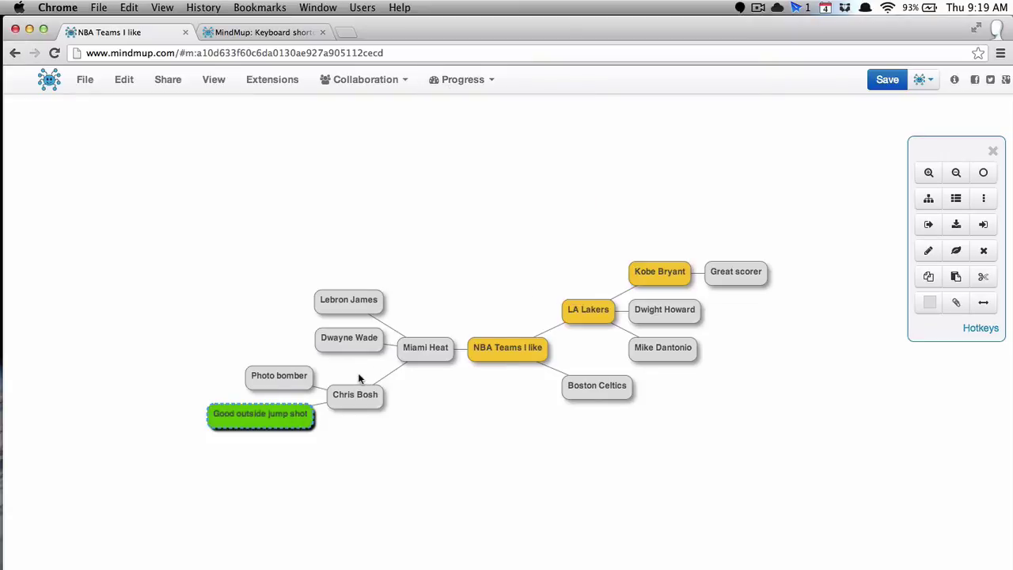
{"action": "key", "text": "Right"}
{"action": "left_click", "coordinate": [462, 79]}
{"action": "left_click", "coordinate": [466, 204]}
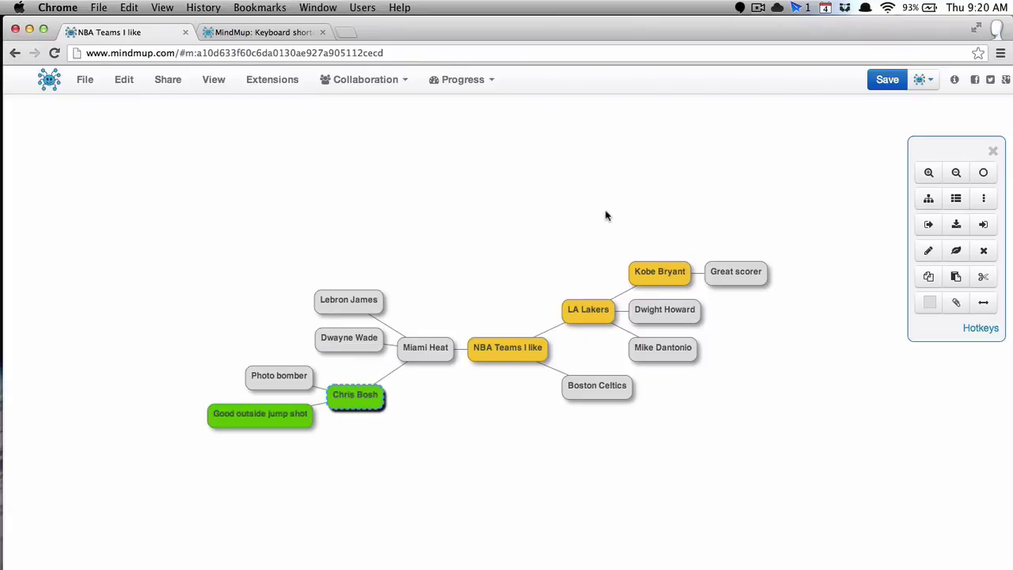
{"action": "left_click", "coordinate": [879, 80]}
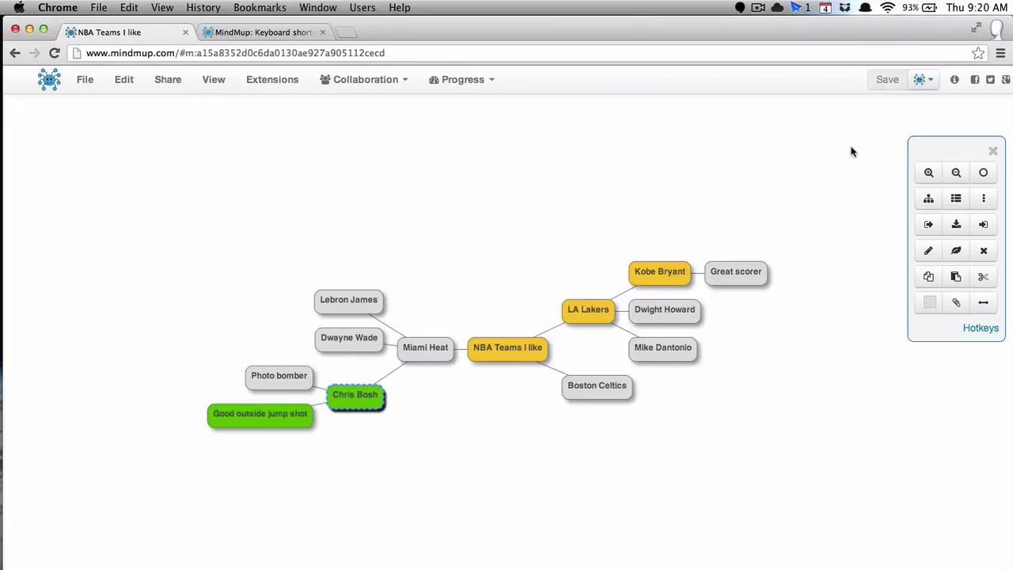
Set the color of the Chris Bosh node to red
{"action": "left_click", "coordinate": [956, 253]}
{"action": "left_click", "coordinate": [957, 253]}
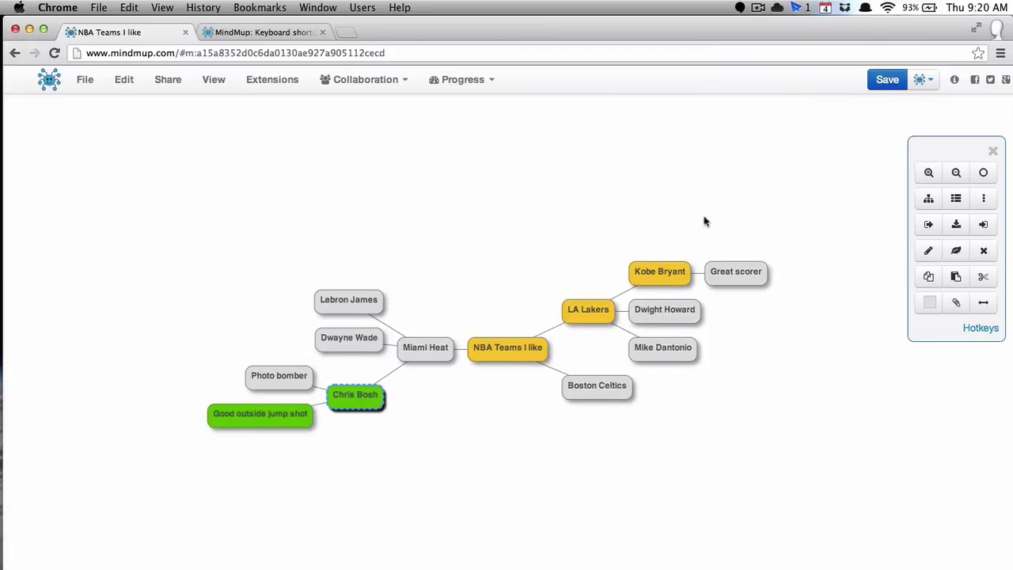
{"action": "type", "text": "cre"}
{"action": "key", "text": "Return"}
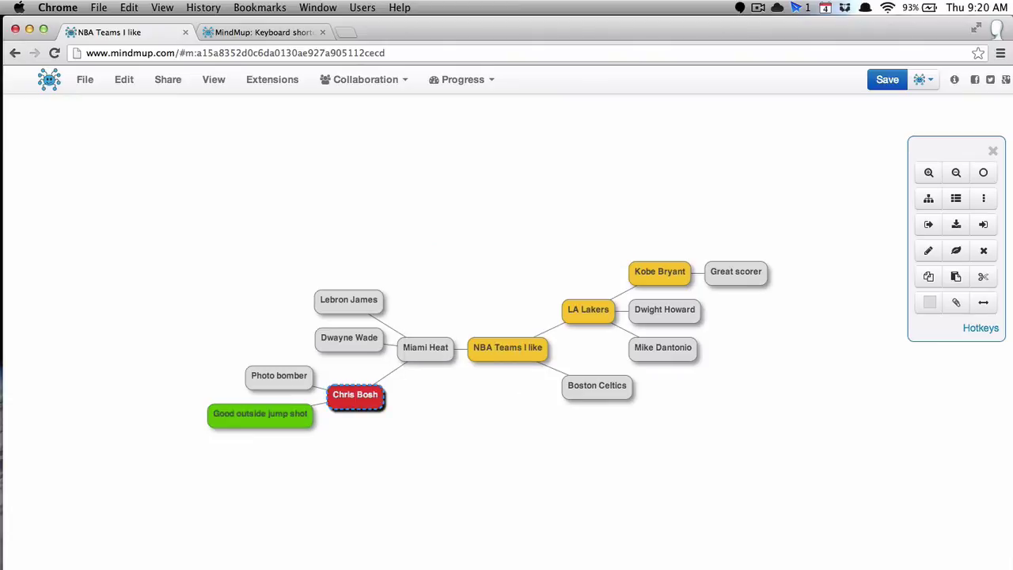
Change the color of the Chris Bosh node to purple
{"action": "type", "text": "cpurp"}
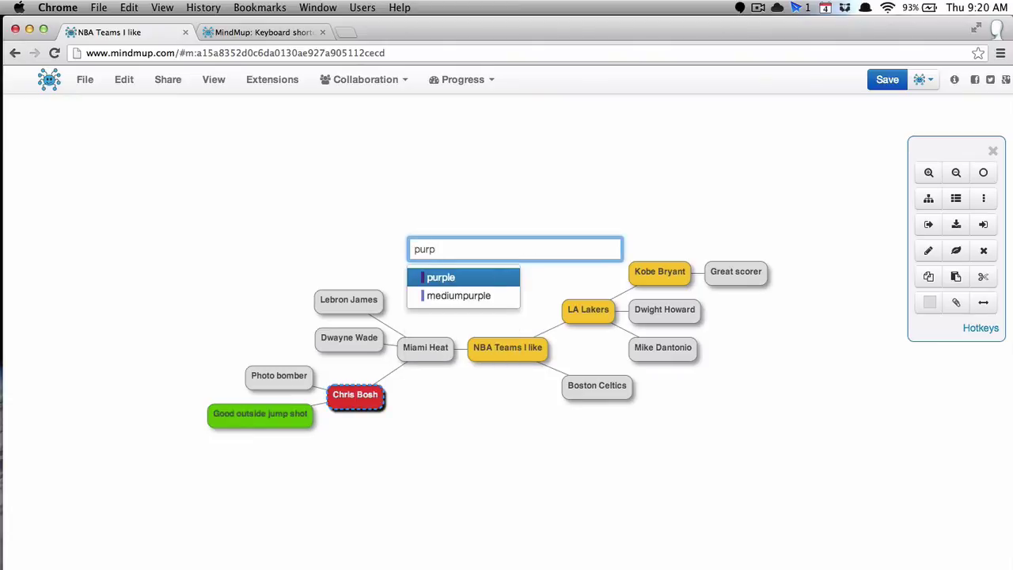